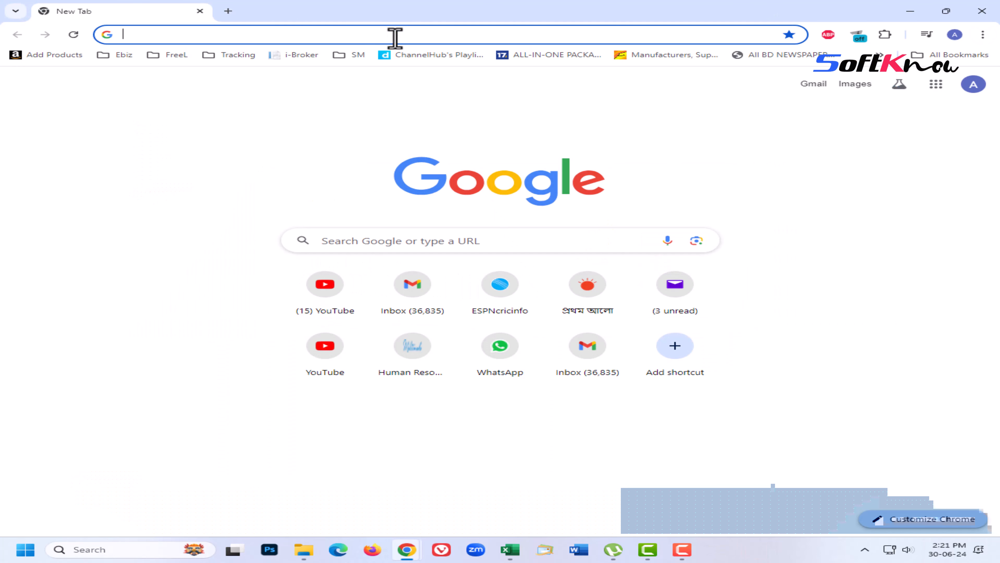
Search the web for "office deployment tool 2024" and open the Office Deployment Tool page on the Microsoft Download Center
left_click(396, 37)
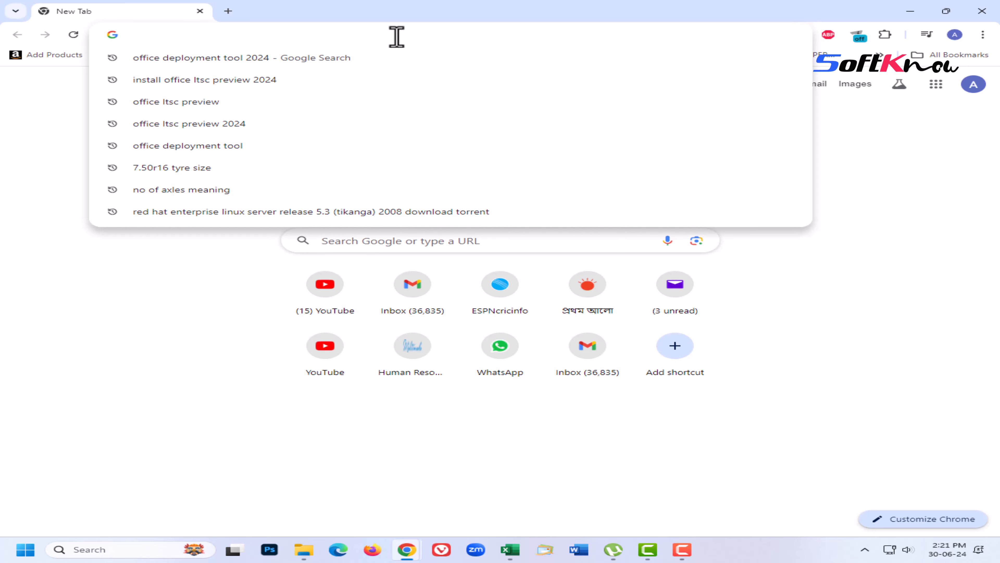
type("off")
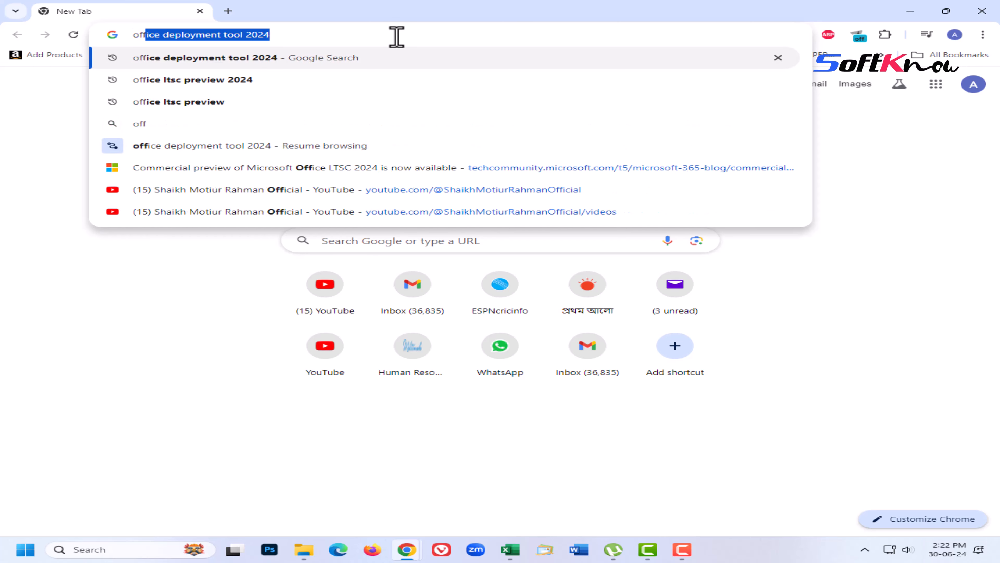
type("ice dep")
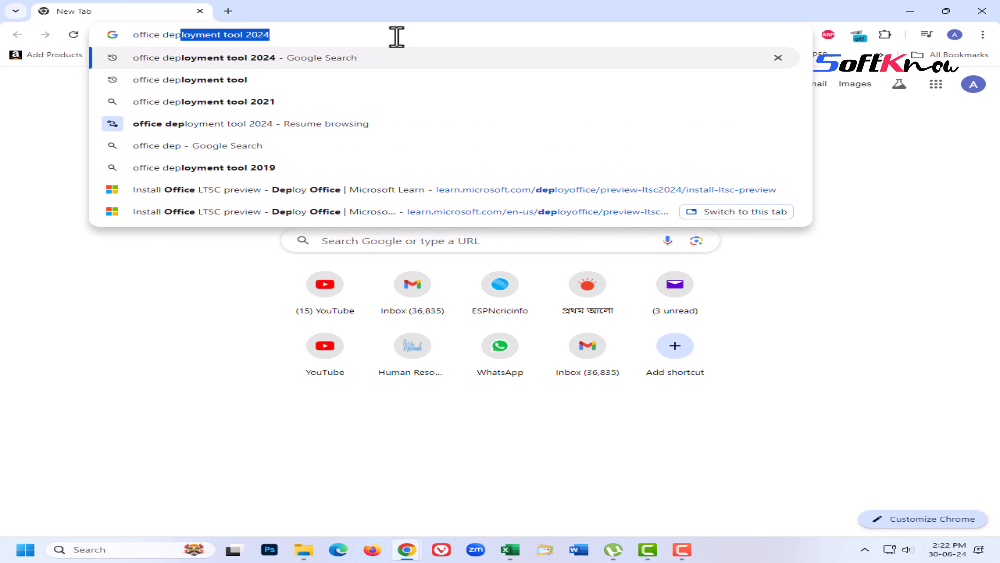
type("loyment tool")
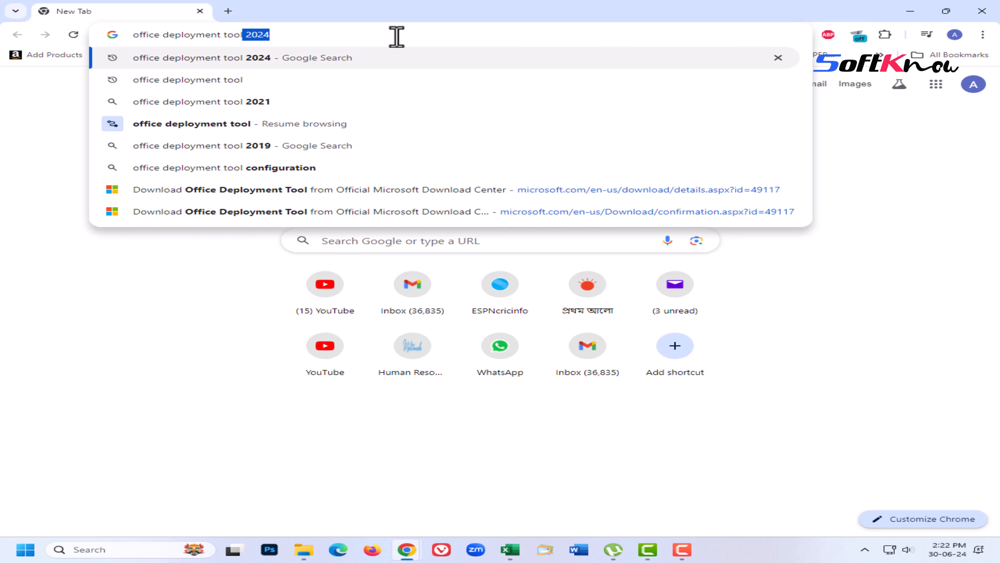
key("Return")
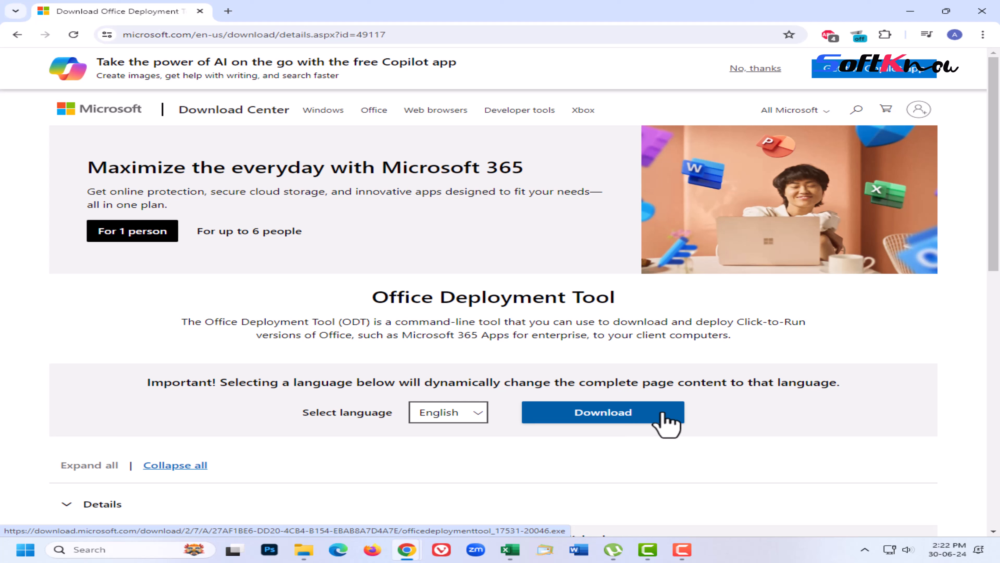
Download the English Office Deployment Tool and run the downloaded file, accepting the Microsoft Software License Terms
left_click(666, 425)
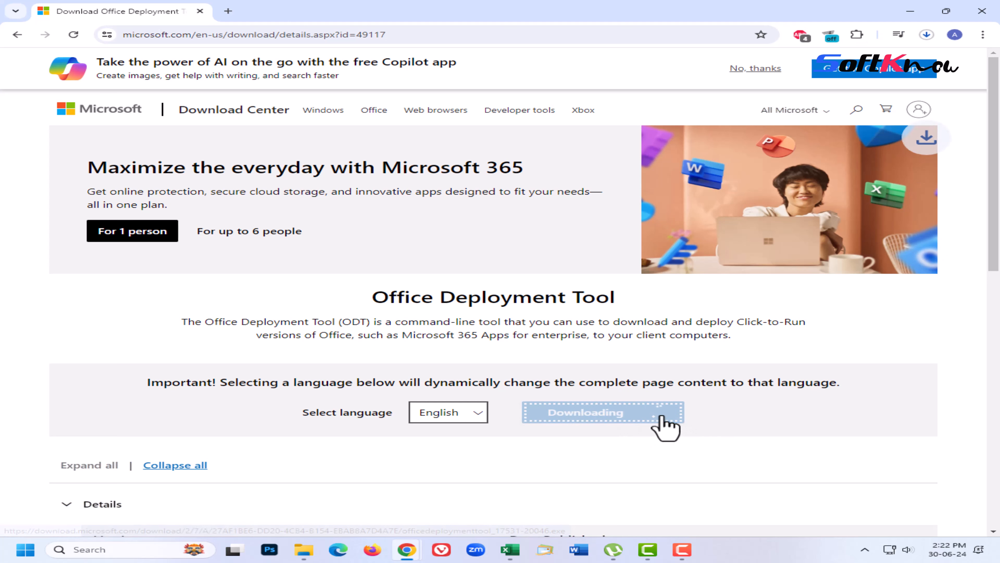
left_click(927, 36)
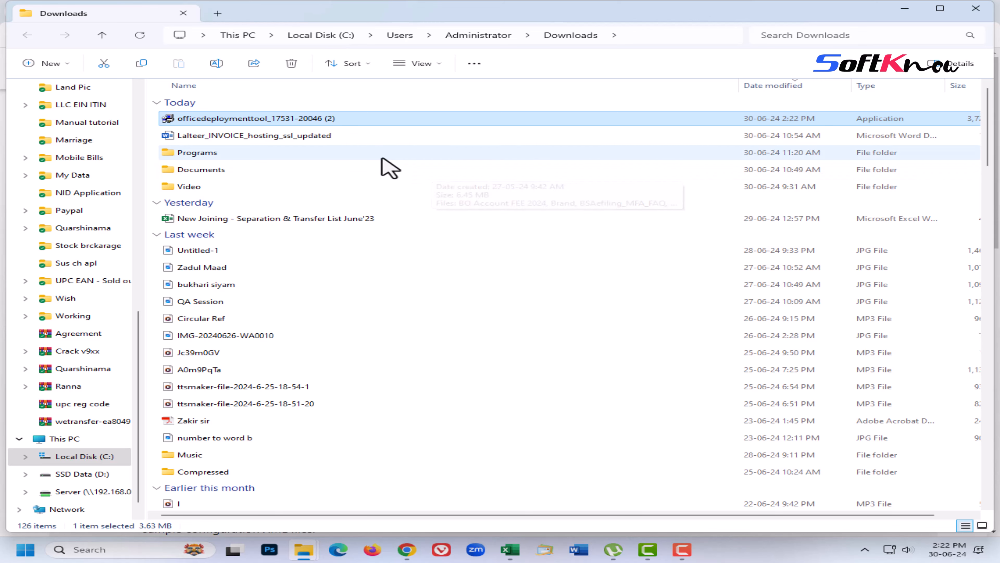
double_click(297, 119)
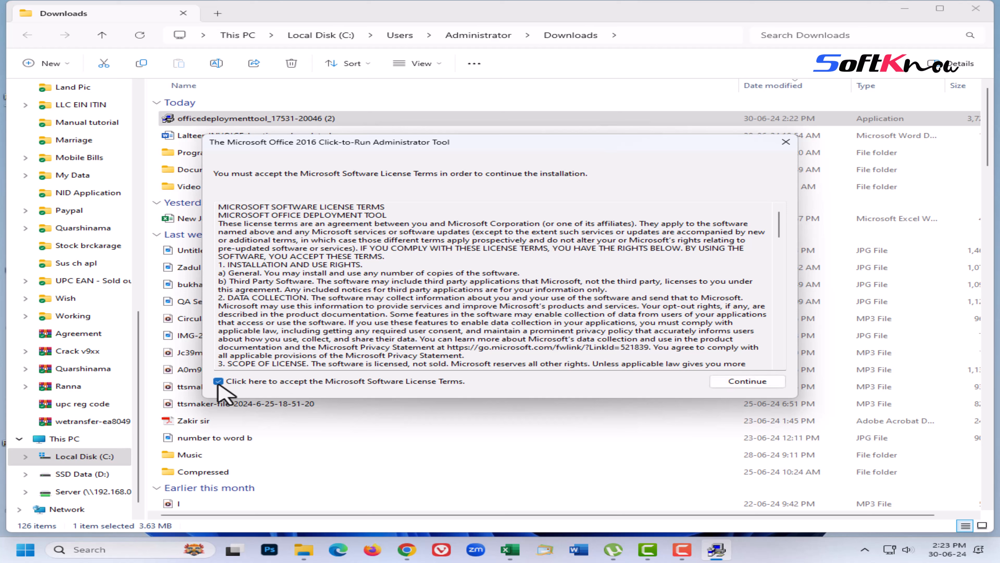
left_click(745, 384)
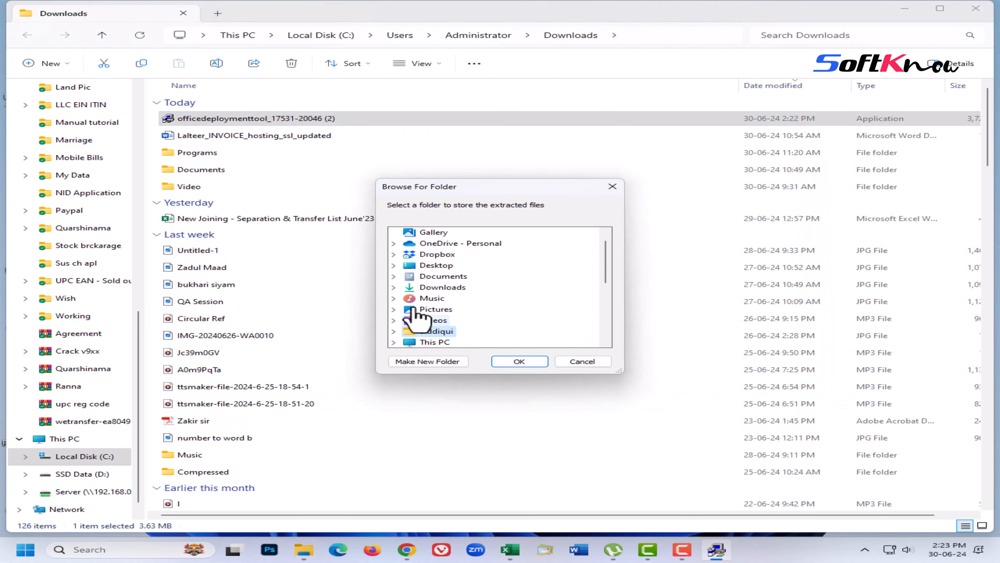
Extract the deployment tool's files into a new folder named Office 2024 on the SSD Data (D:) drive
scroll(394, 336, "down", 1)
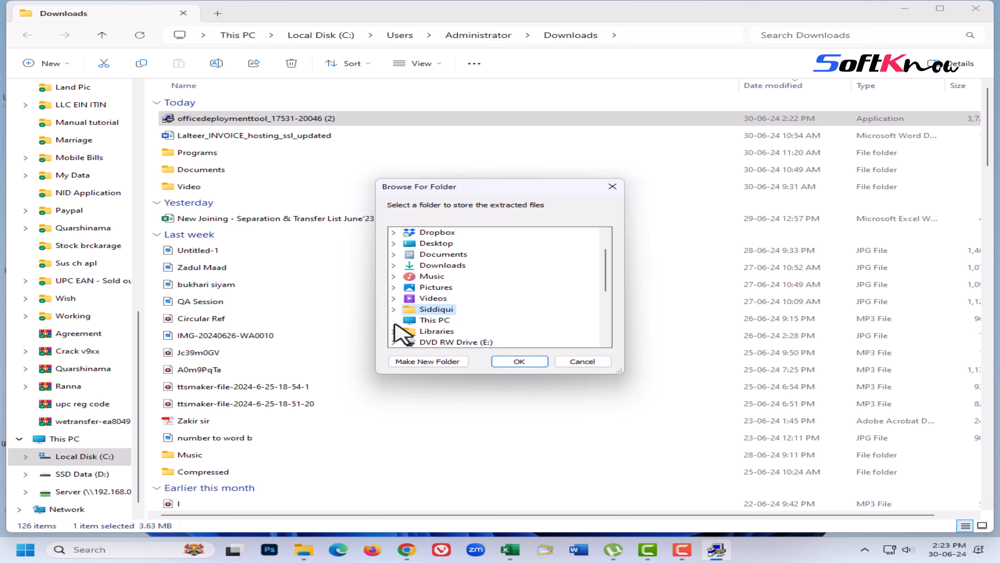
left_click(394, 322)
double_click(475, 314)
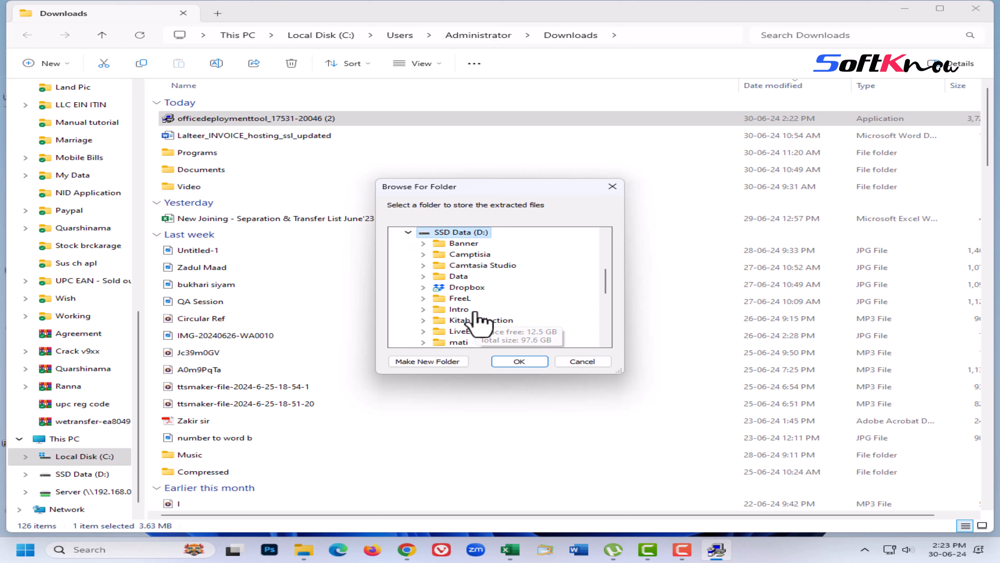
left_click(427, 361)
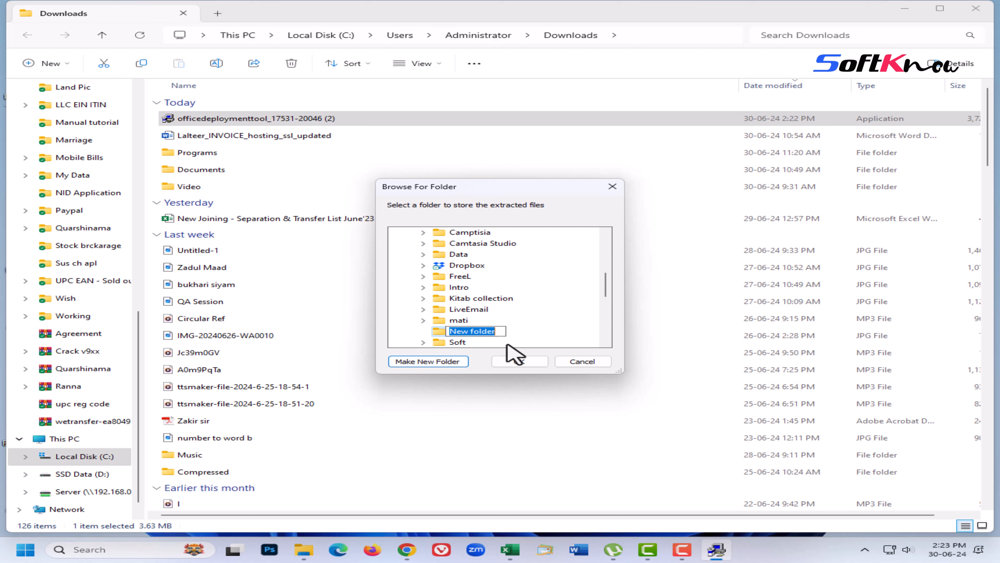
type("Office 2024")
left_click(520, 361)
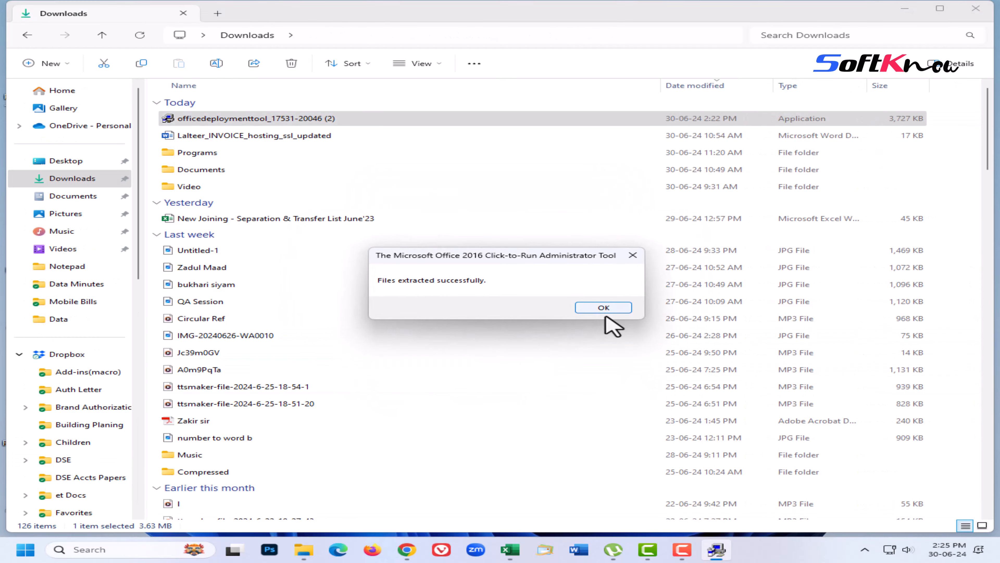
left_click(599, 311)
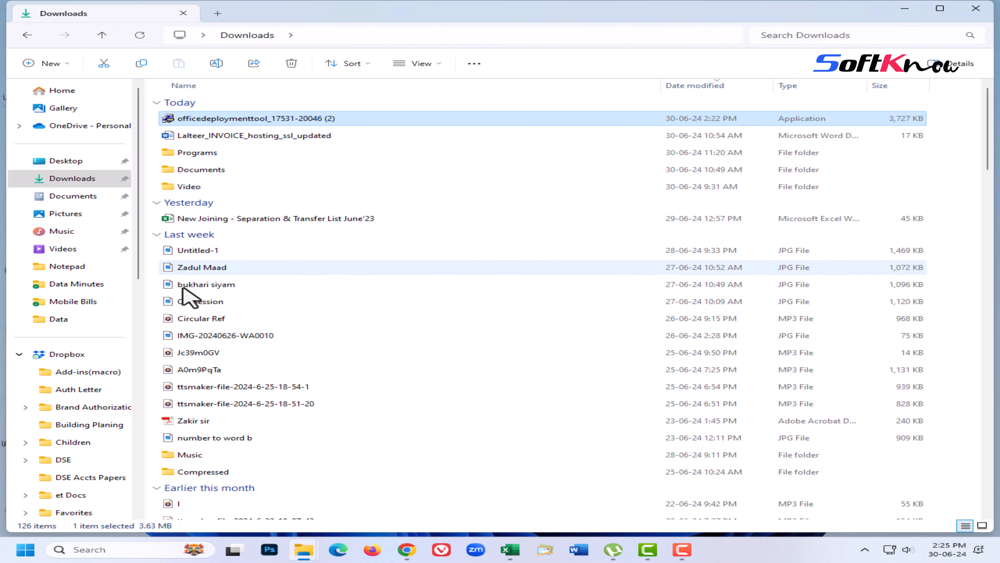
Open the Office 2024 folder on the SSD Data (D:) drive in File Explorer
left_click_drag(138, 236, 171, 467)
left_click(80, 460)
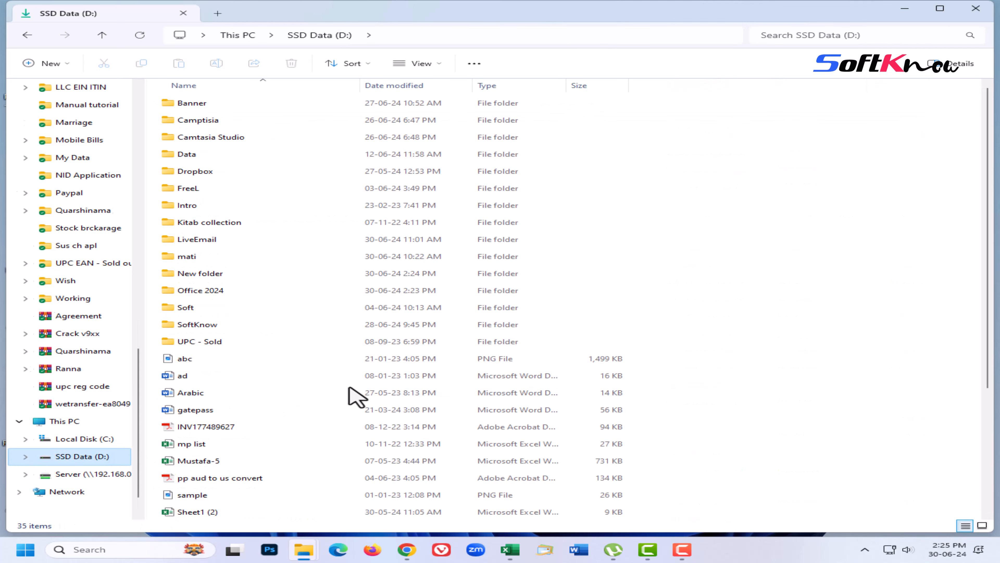
double_click(207, 291)
Delete the two Office365 configuration files and configuration-Office2019Enterprise.xml from the Office 2024 folder
left_click(298, 117)
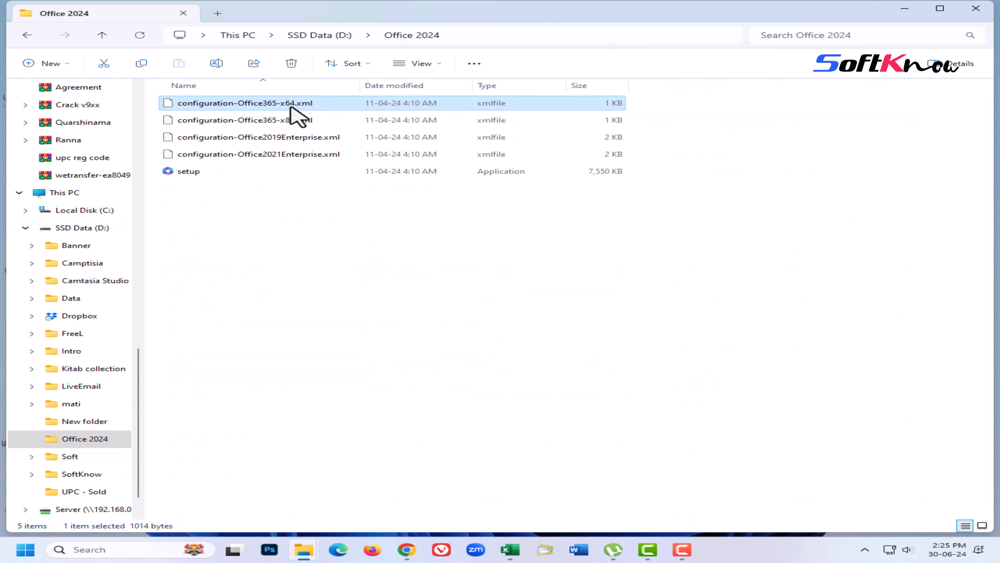
key("shift+Down")
key("shift+Down")
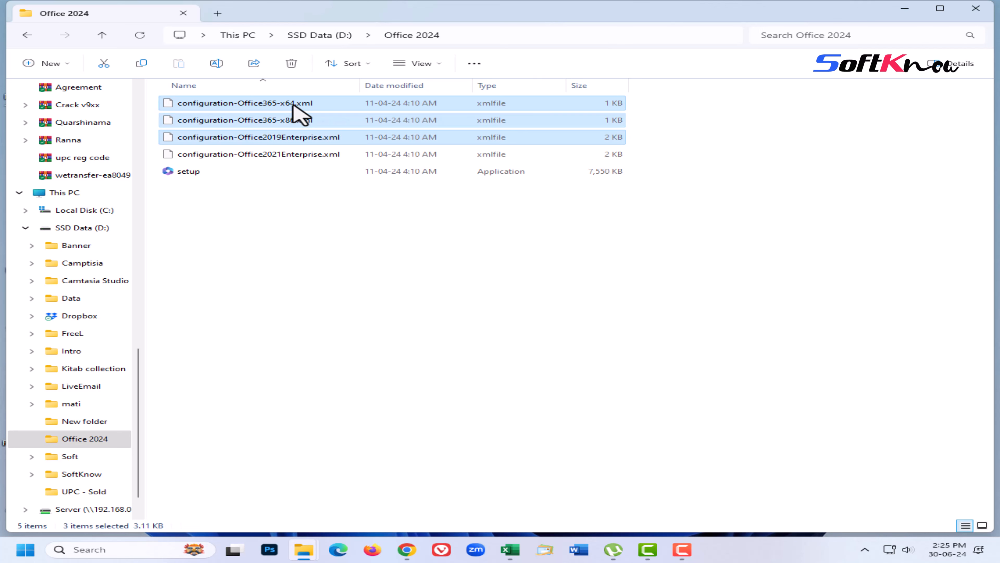
key("Delete")
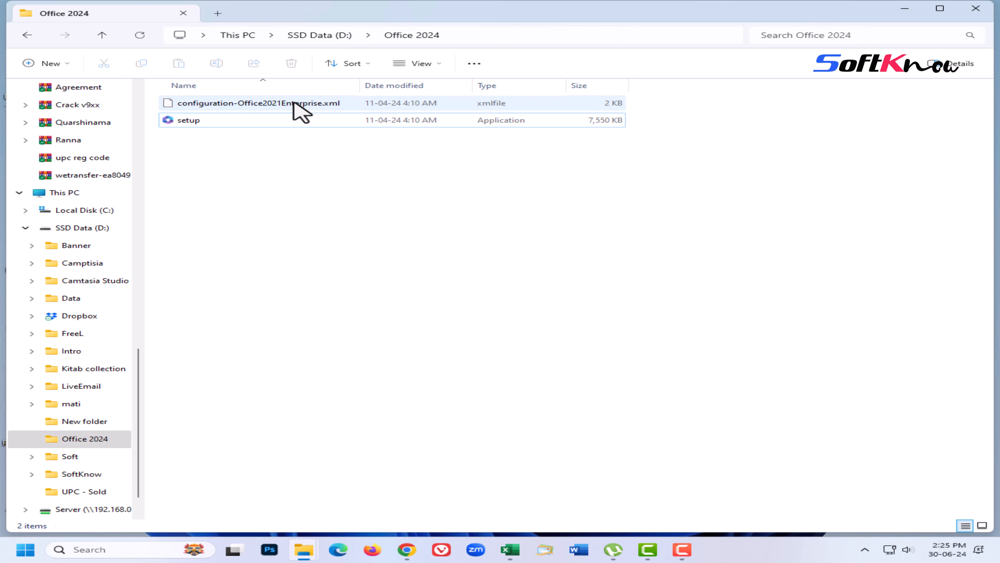
Rename configuration-Office2021Enterprise.xml as configuration.xml
right_click(294, 102)
left_click(381, 328)
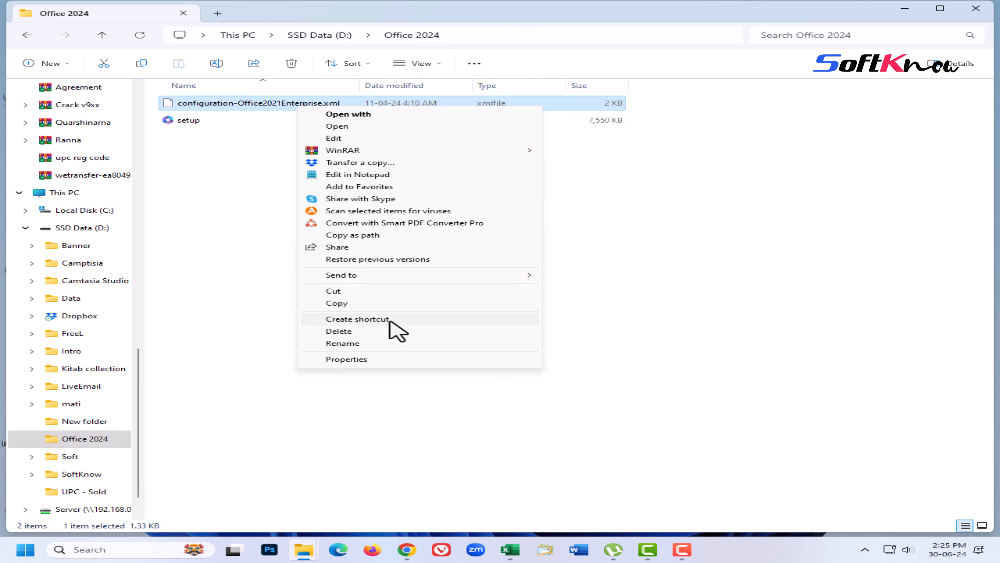
left_click(366, 347)
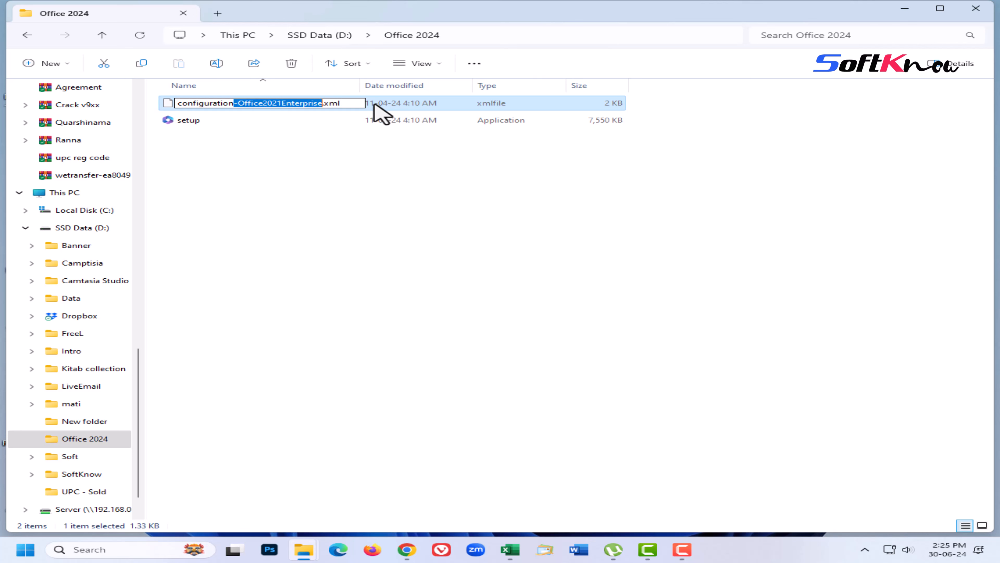
key("BackSpace")
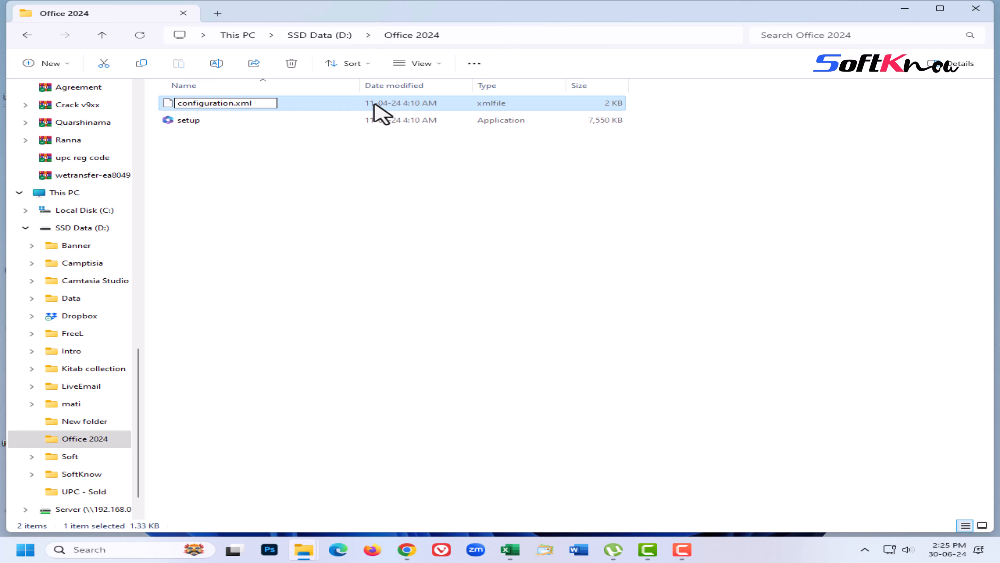
left_click(311, 223)
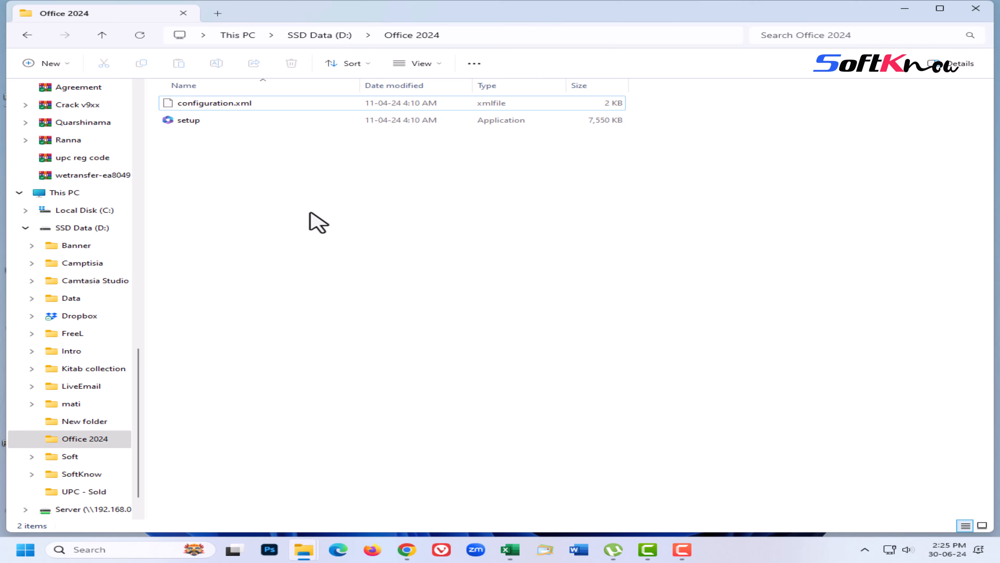
left_click(241, 109)
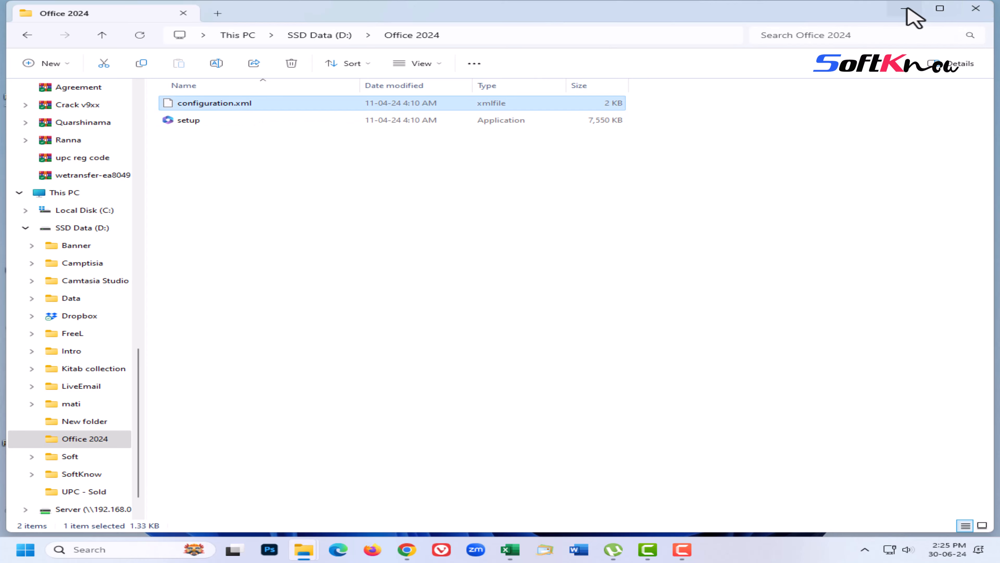
Switch to Chrome and search the web for "install office ltsc preview 2024"
left_click(940, 8)
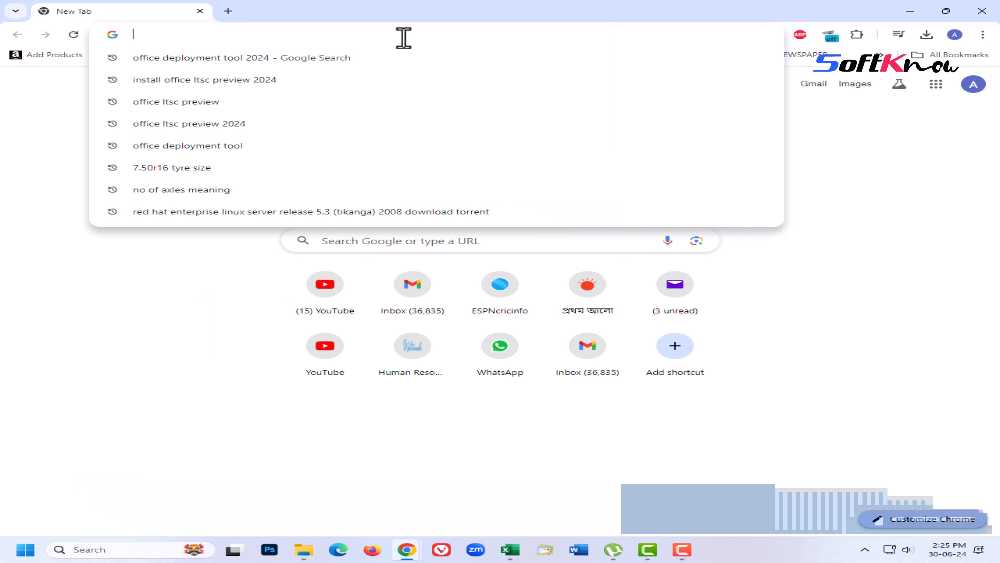
type("of")
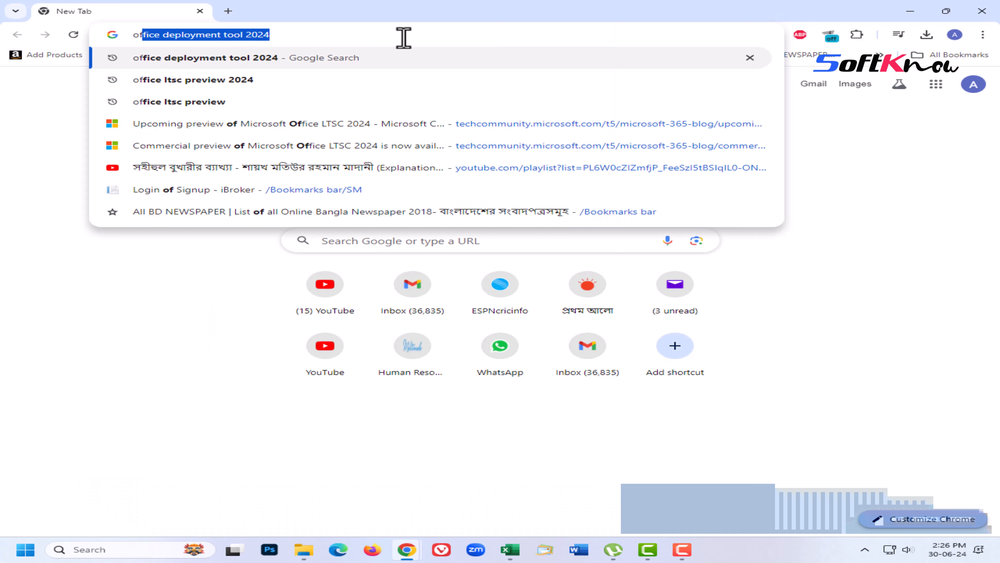
type("fice")
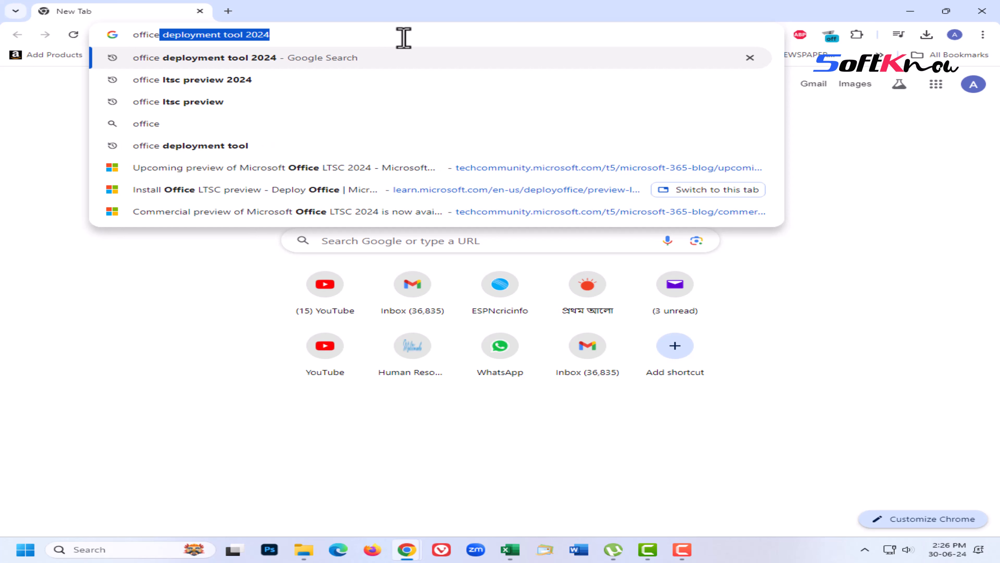
key("ctrl+a")
type("ins")
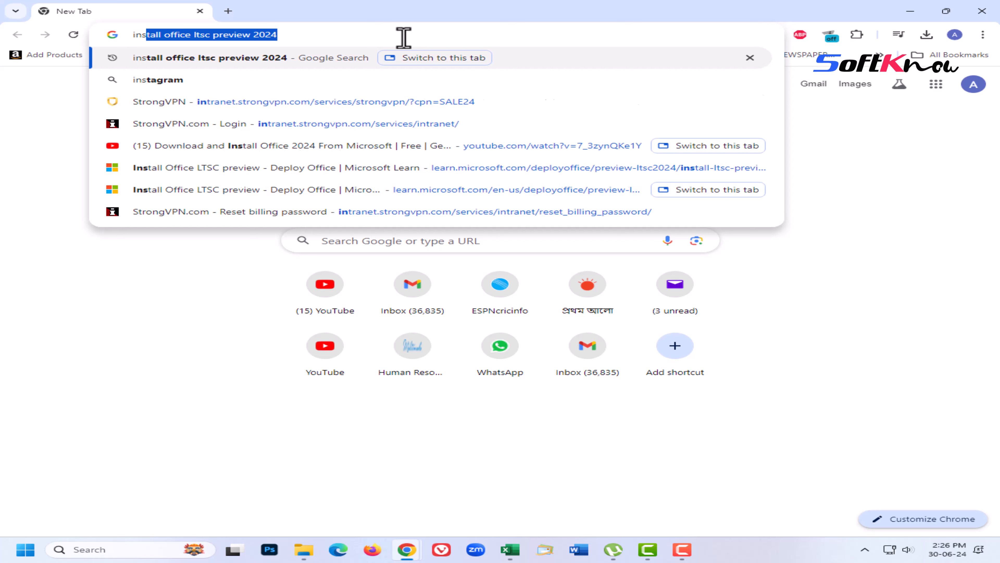
type("tall offi")
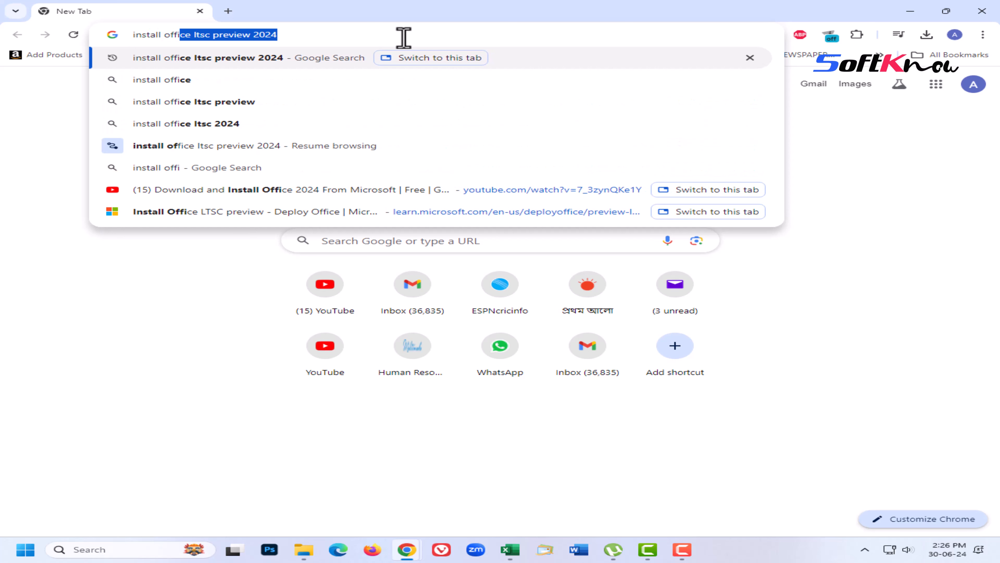
type("ce ltsc")
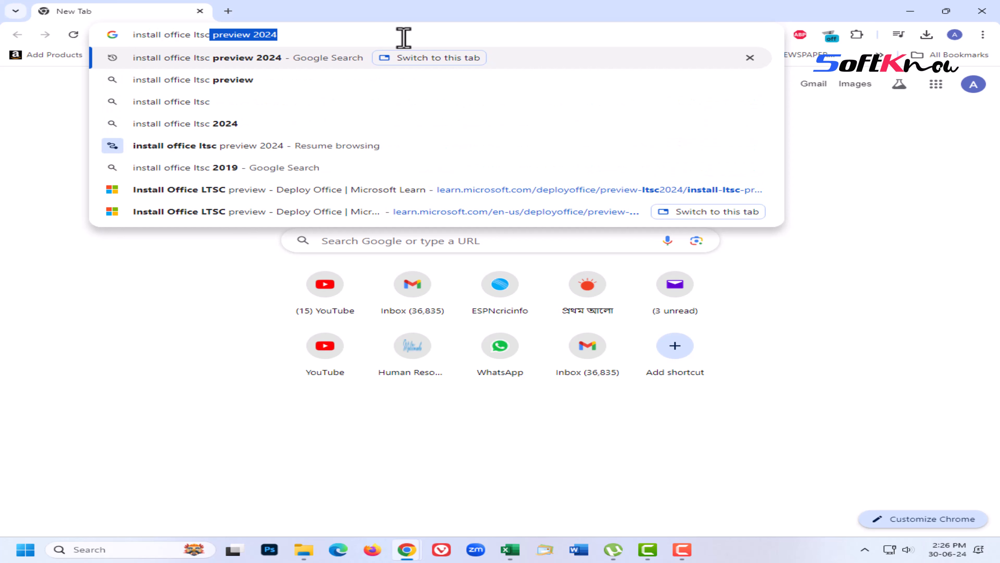
type(" preview")
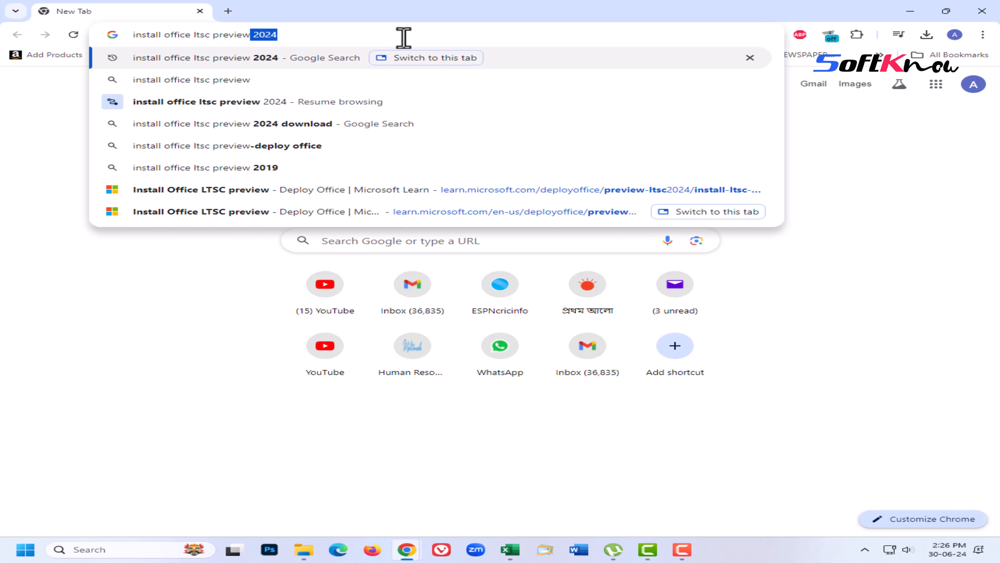
type(" 2024")
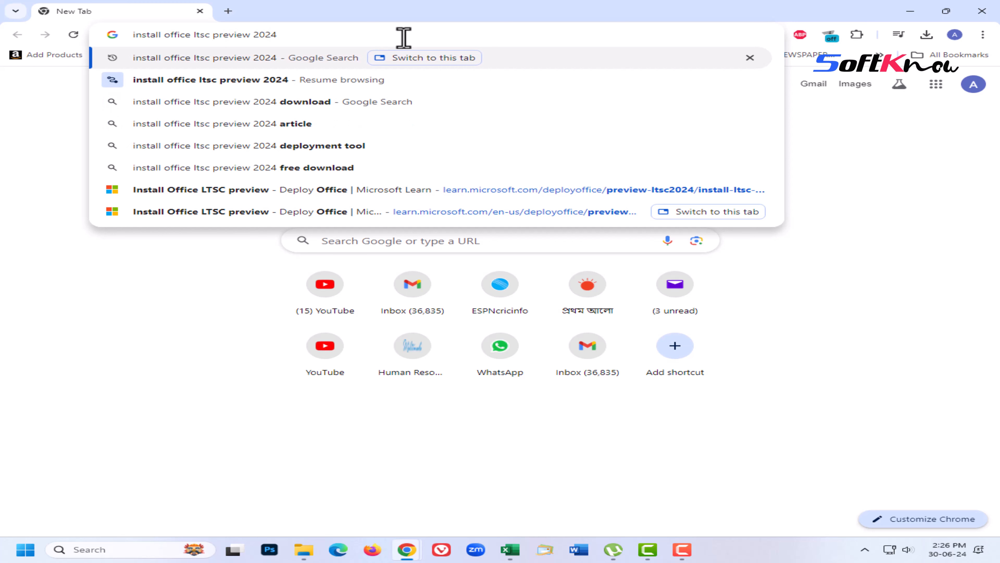
key("Return")
Open the article on the commercial preview of Microsoft Office LTSC 2024 and follow its Install Office LTSC Preview link for Windows
left_click(333, 177)
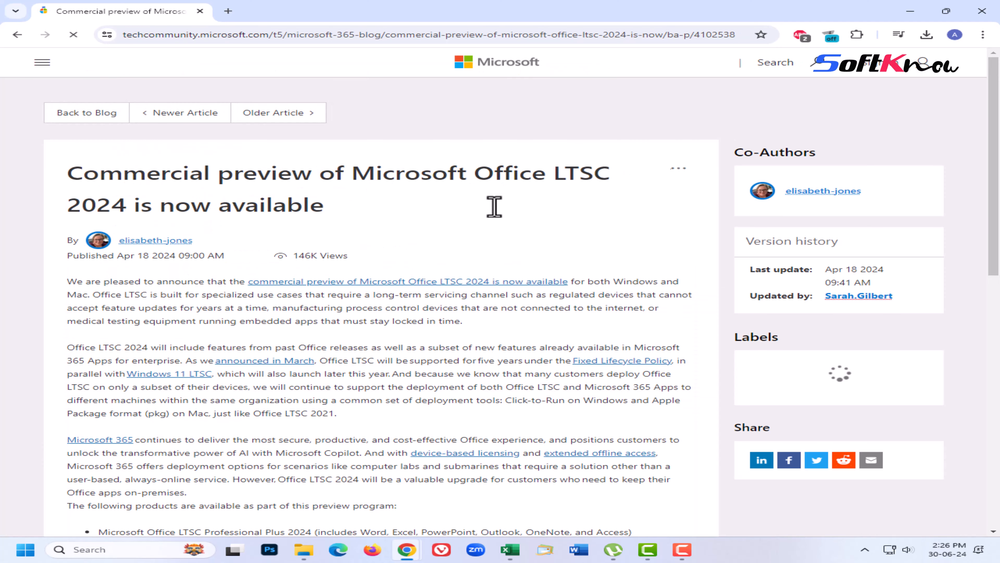
scroll(357, 282, "down", 5)
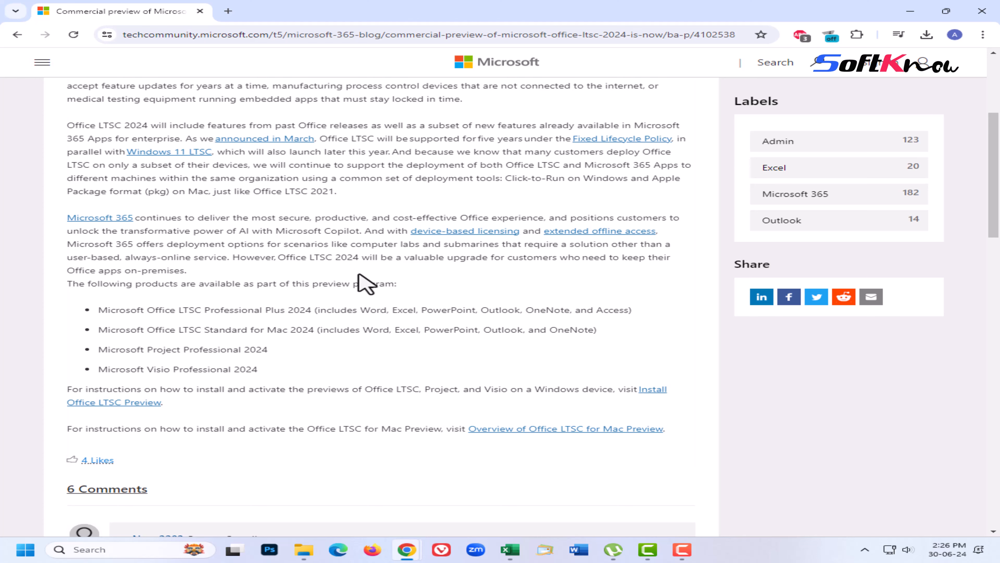
scroll(363, 282, "down", 5)
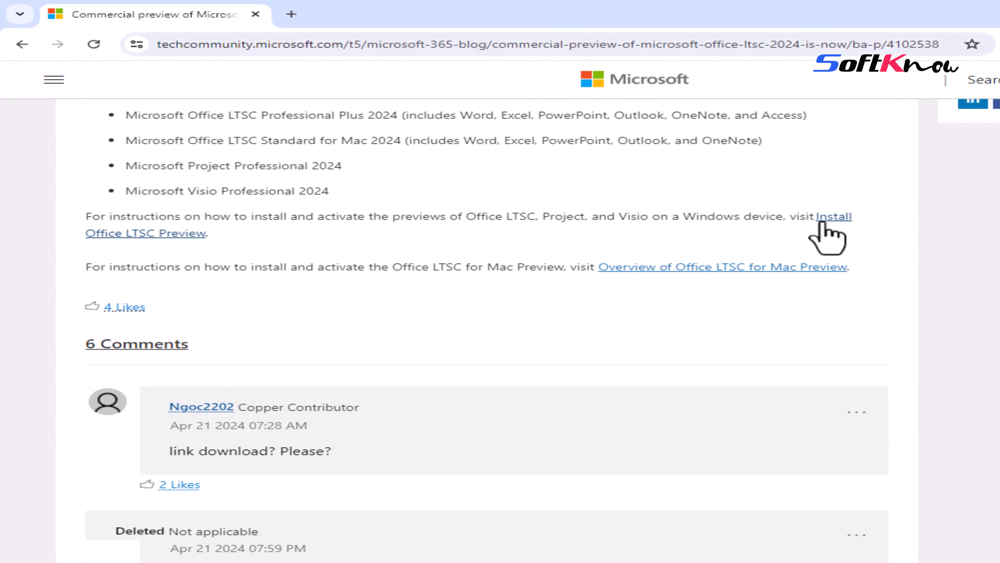
left_click(172, 234)
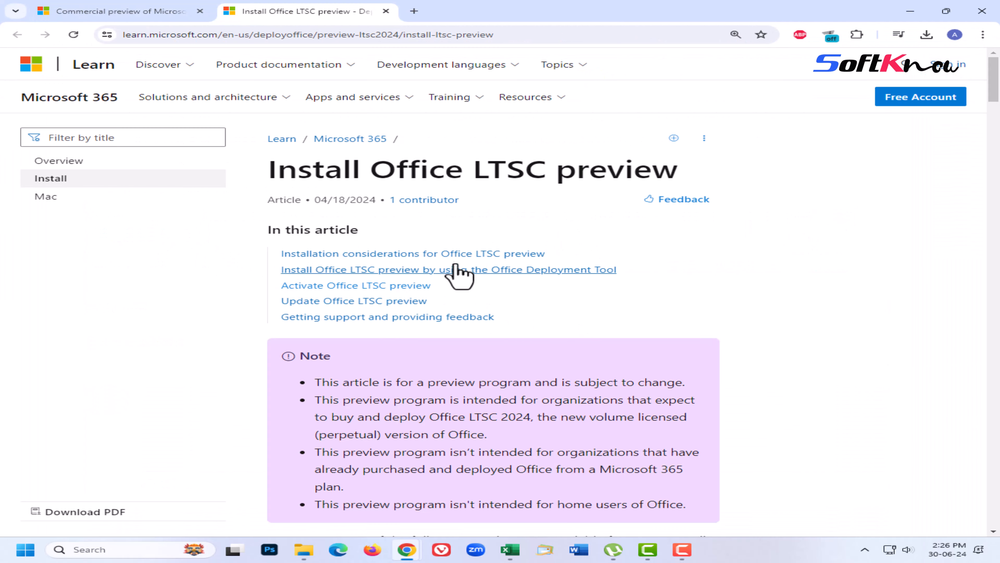
Copy the sample XML code from the Example configuration.xml file section of the Install Office LTSC preview article
scroll(598, 234, "down", 5)
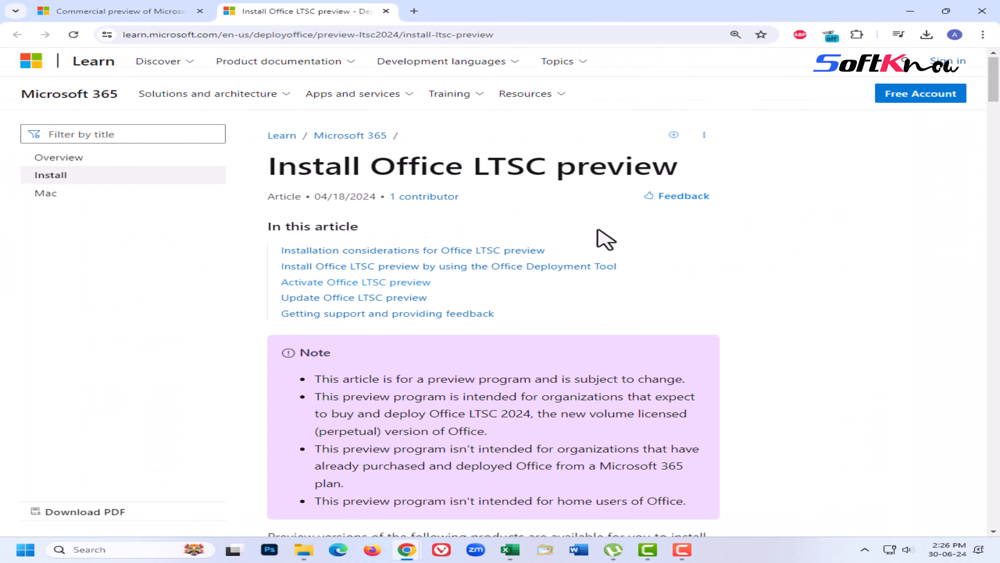
scroll(582, 233, "down", 12)
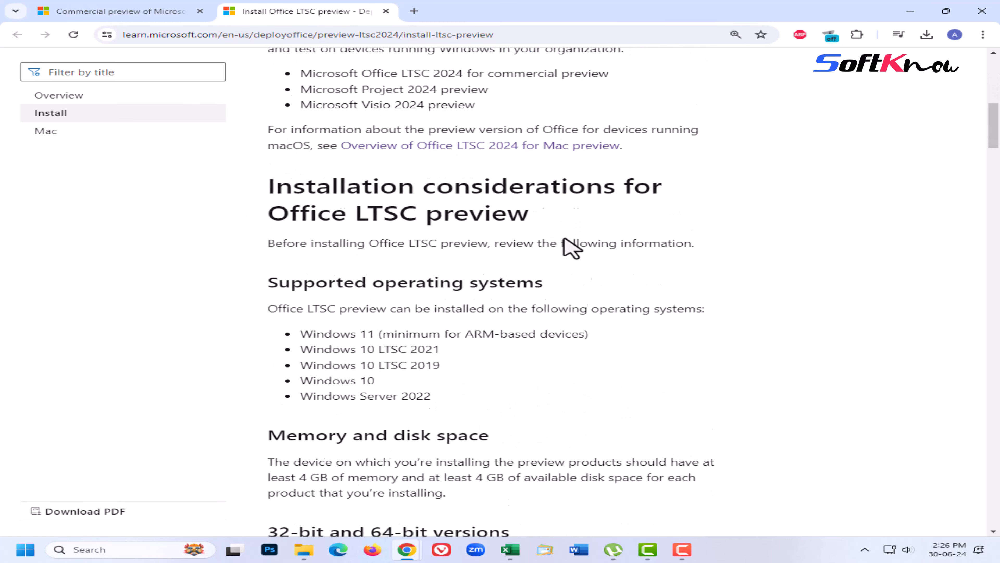
scroll(573, 249, "down", 12)
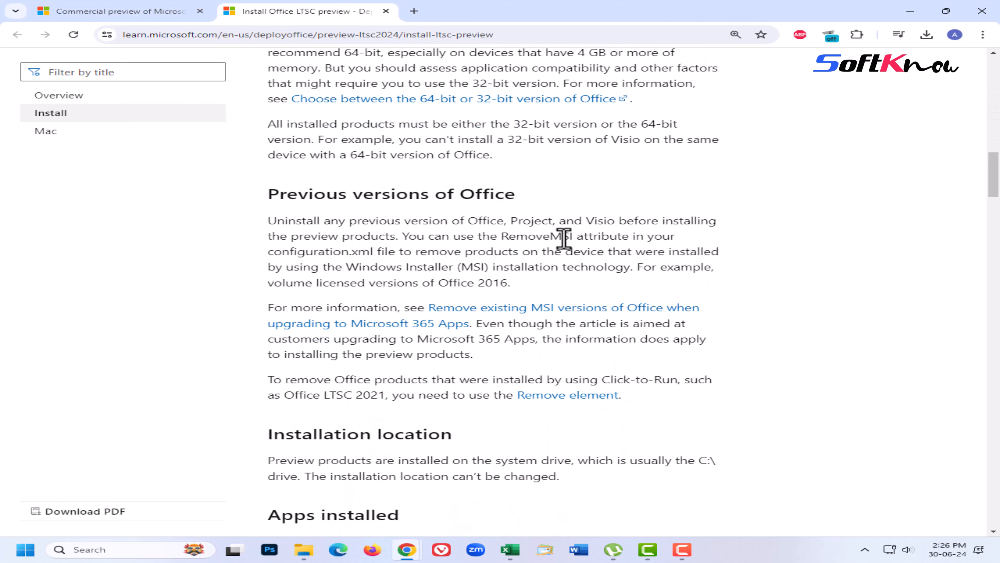
scroll(569, 252, "down", 12)
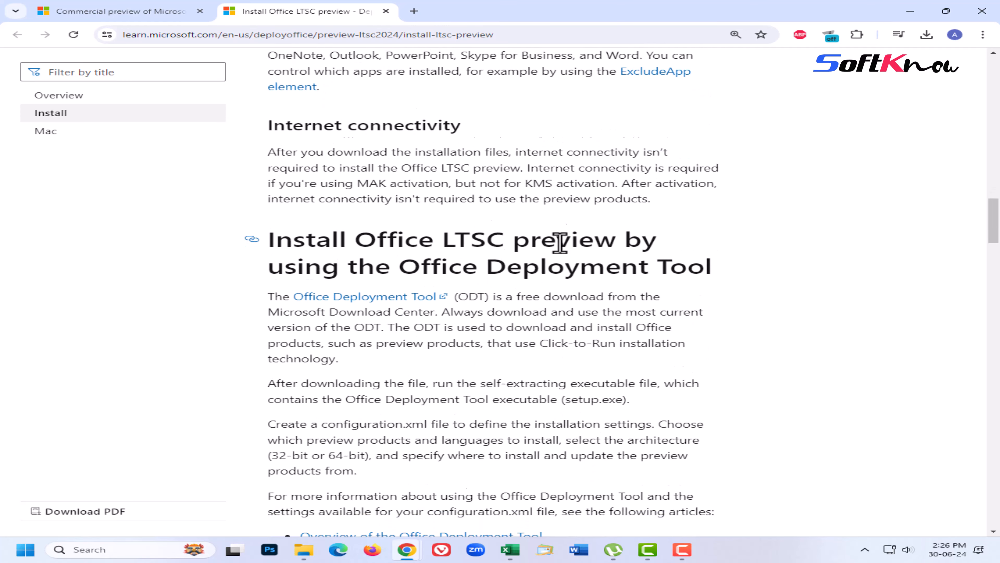
scroll(564, 249, "down", 6)
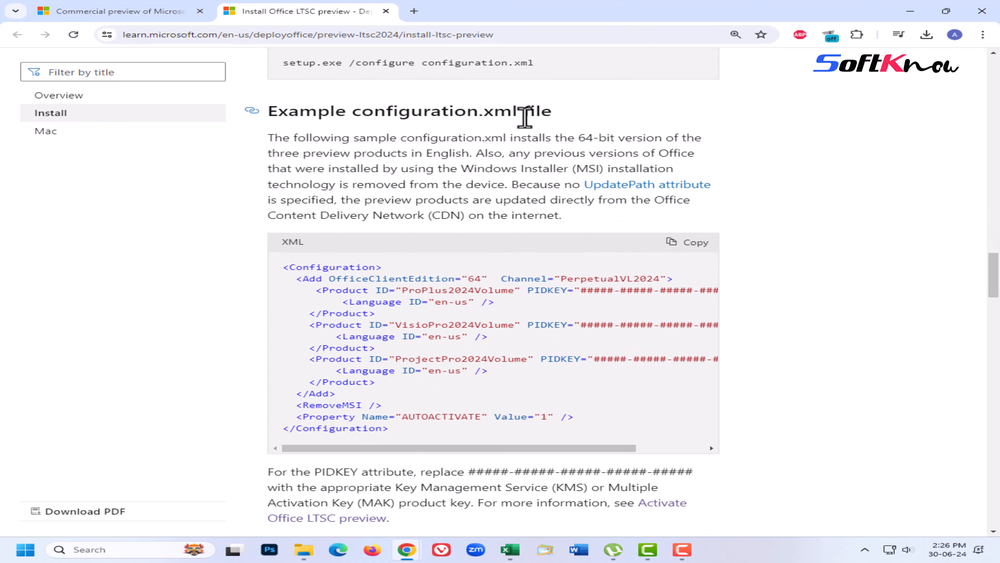
scroll(335, 271, "down", 2)
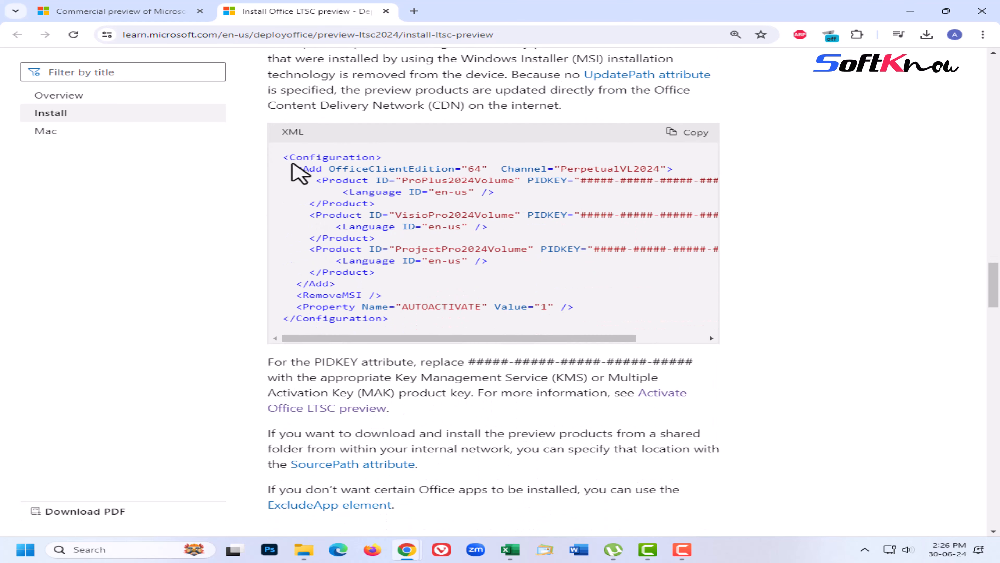
left_click_drag(290, 161, 542, 304)
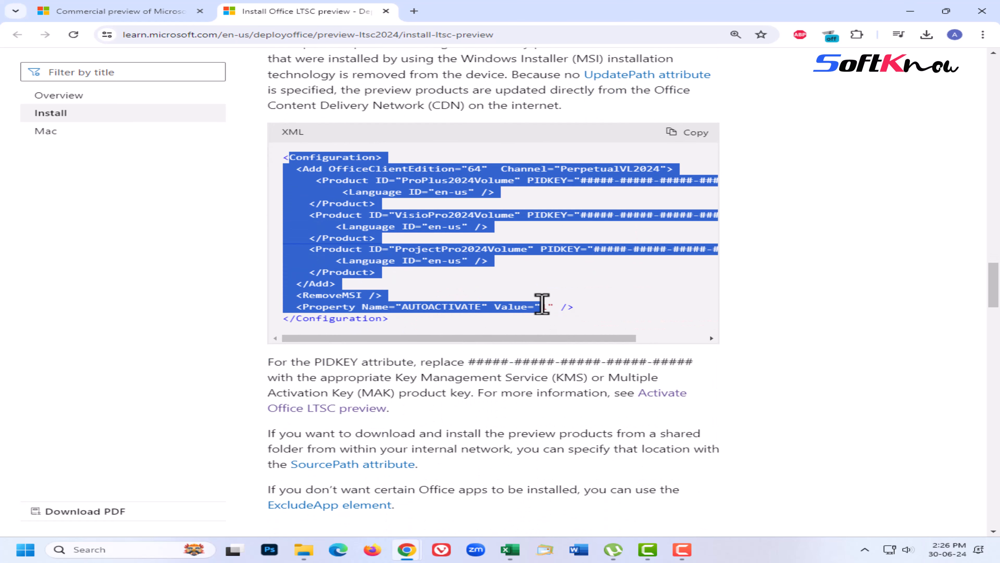
left_click(595, 288)
scroll(619, 253, "up", 2)
left_click(693, 247)
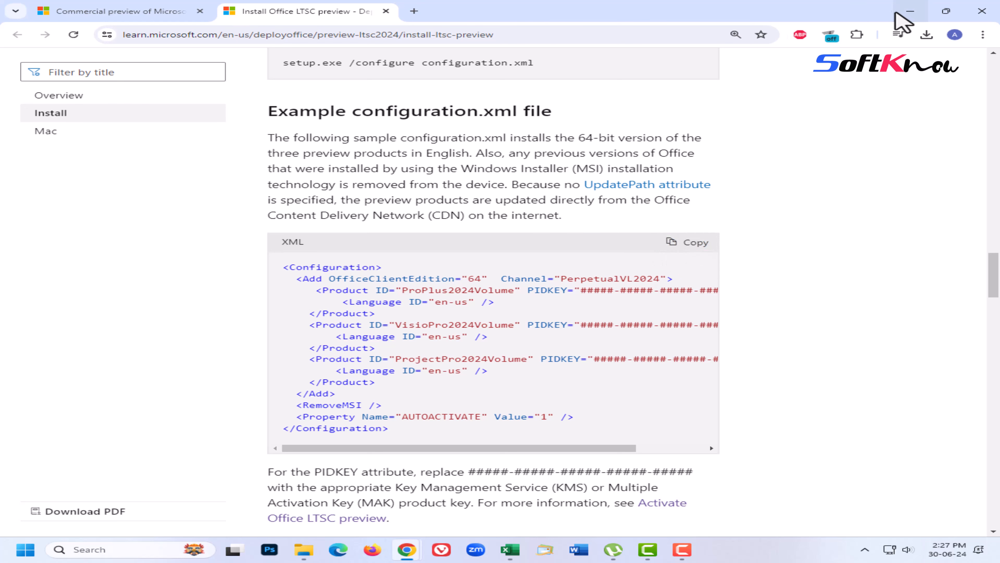
Switch to the Office 2024 folder in File Explorer and open configuration.xml in a maximized Notepad window
left_click(910, 12)
mouse_move(304, 549)
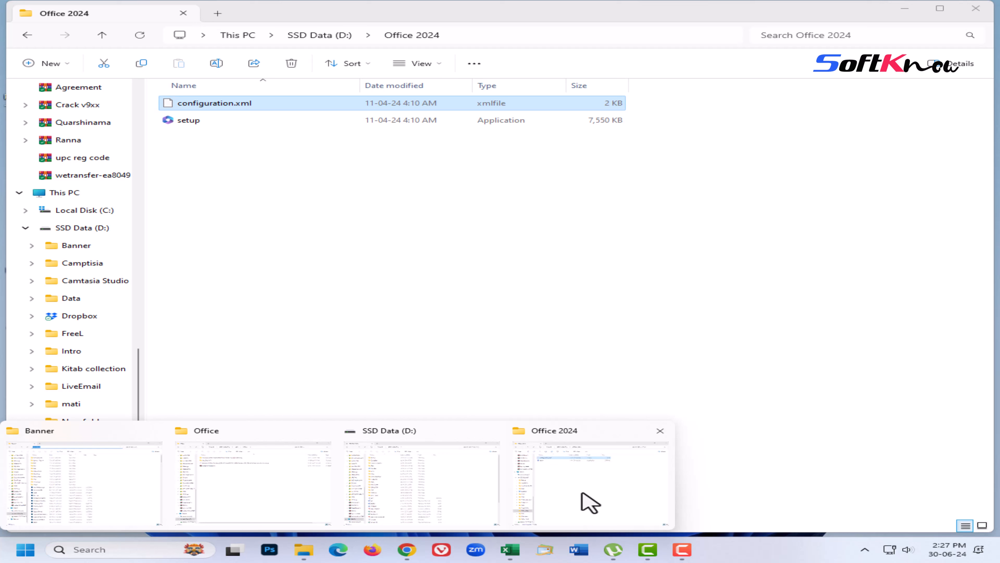
left_click(585, 500)
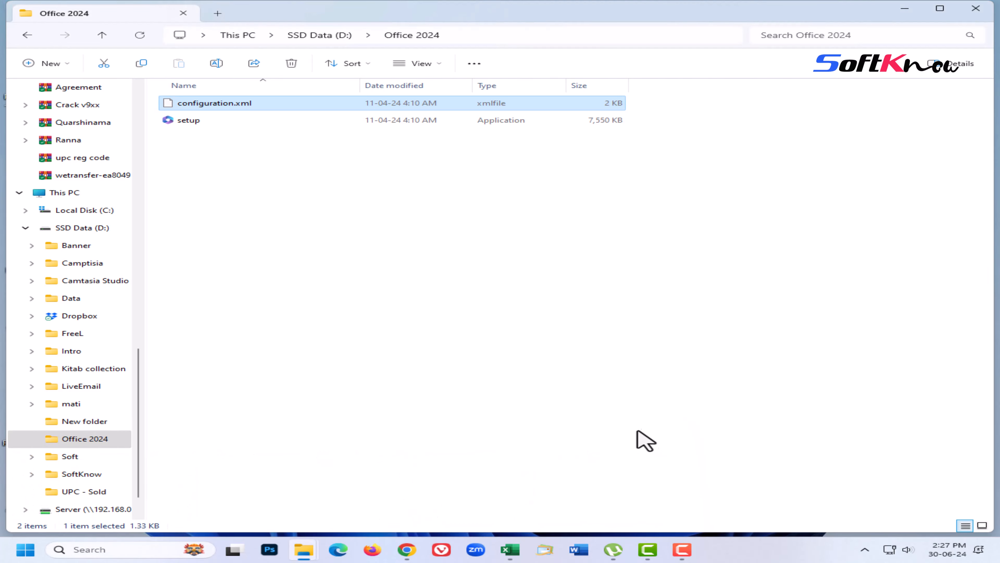
right_click(247, 114)
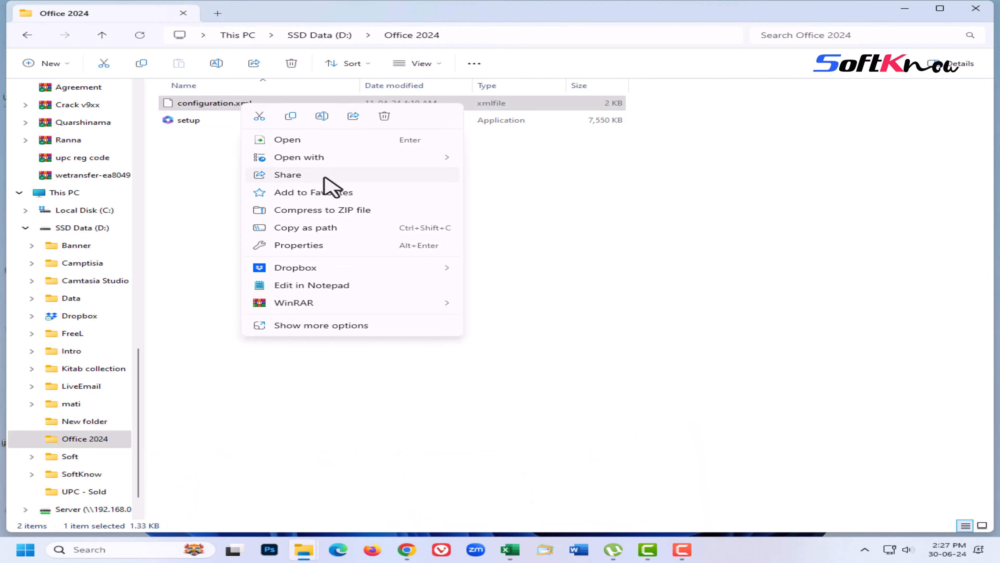
mouse_move(350, 160)
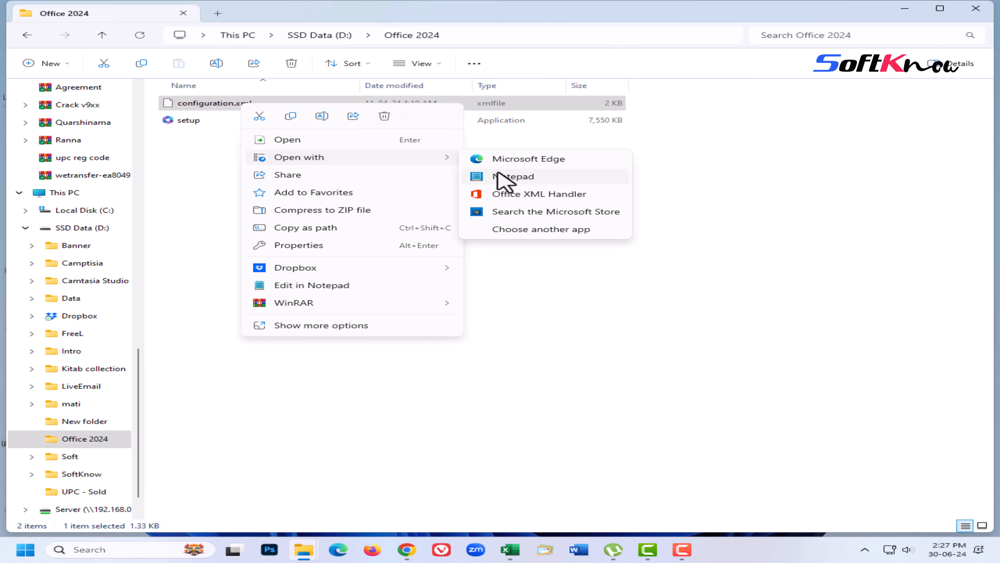
left_click(528, 182)
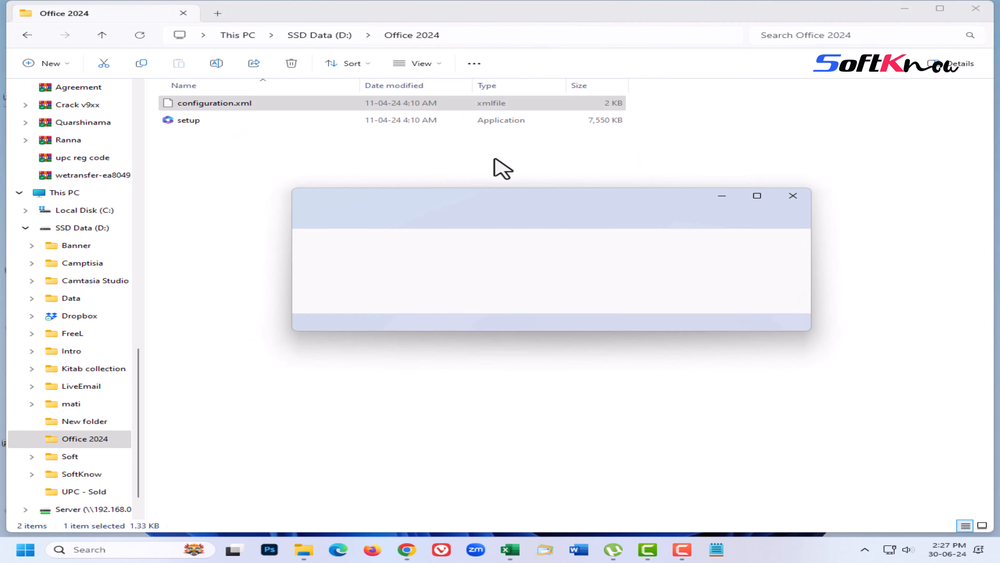
left_click(757, 196)
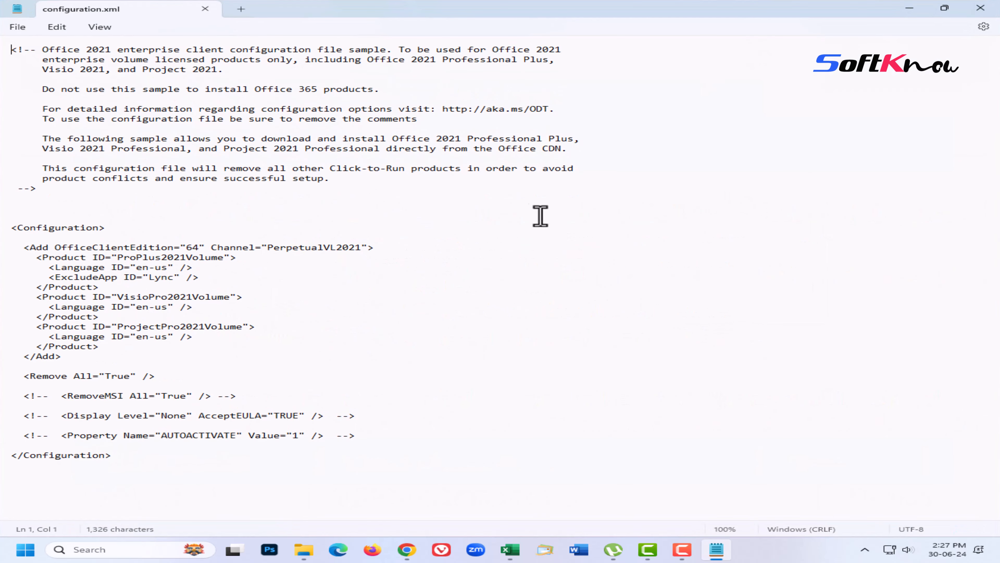
Replace the entire content of configuration.xml with the copied Office LTSC 2024 sample configuration
left_click(241, 178)
key("ctrl+a")
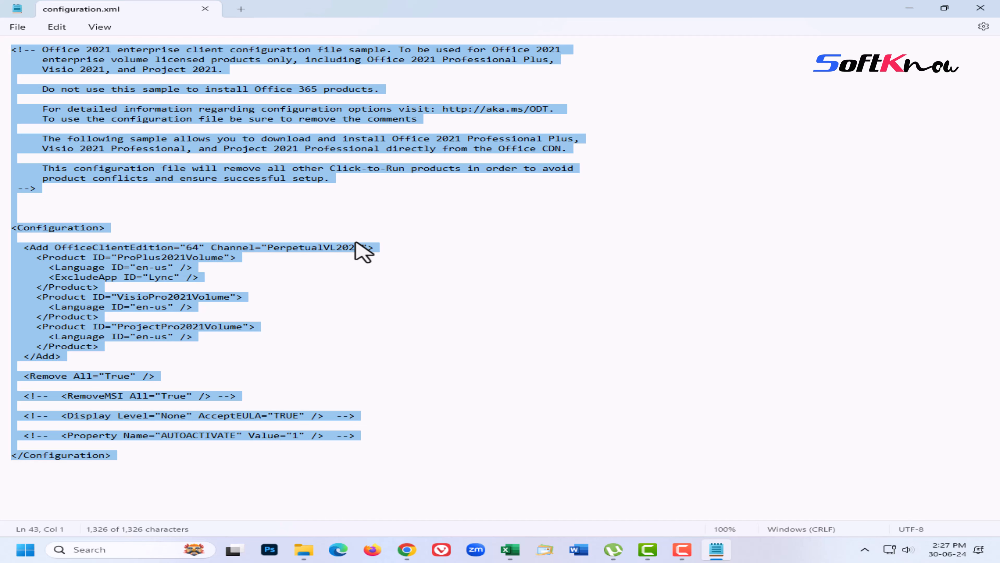
key("Delete")
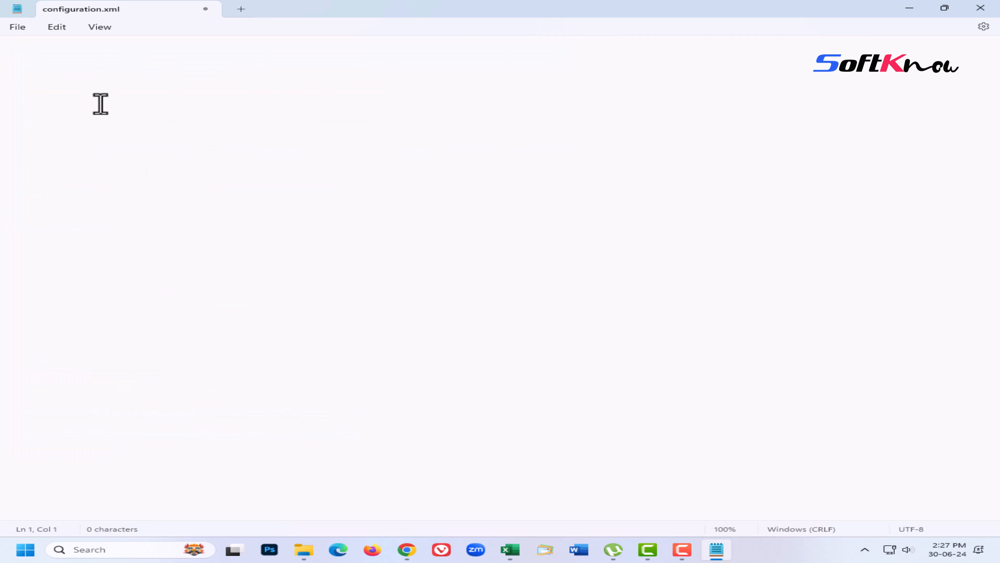
right_click(43, 59)
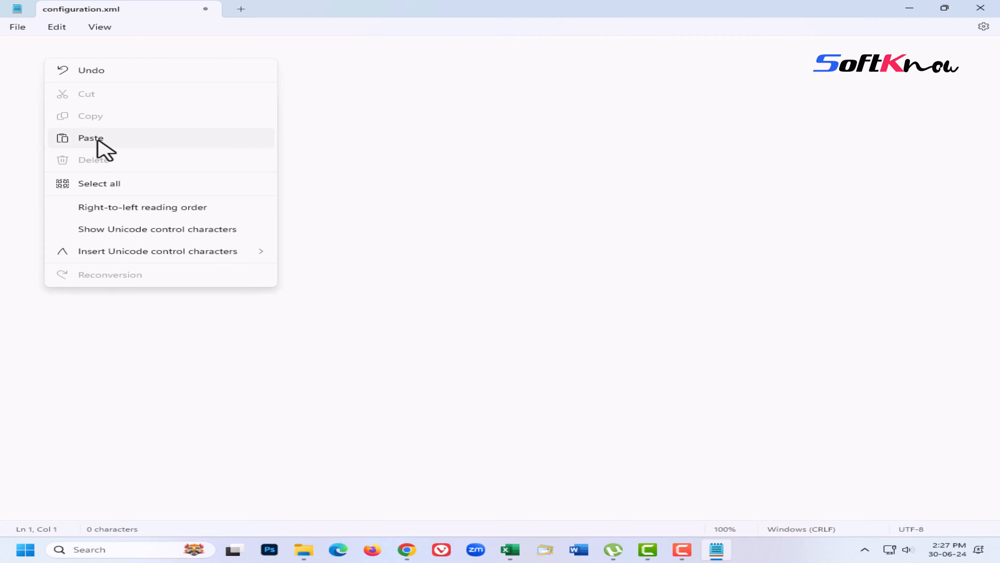
left_click(116, 143)
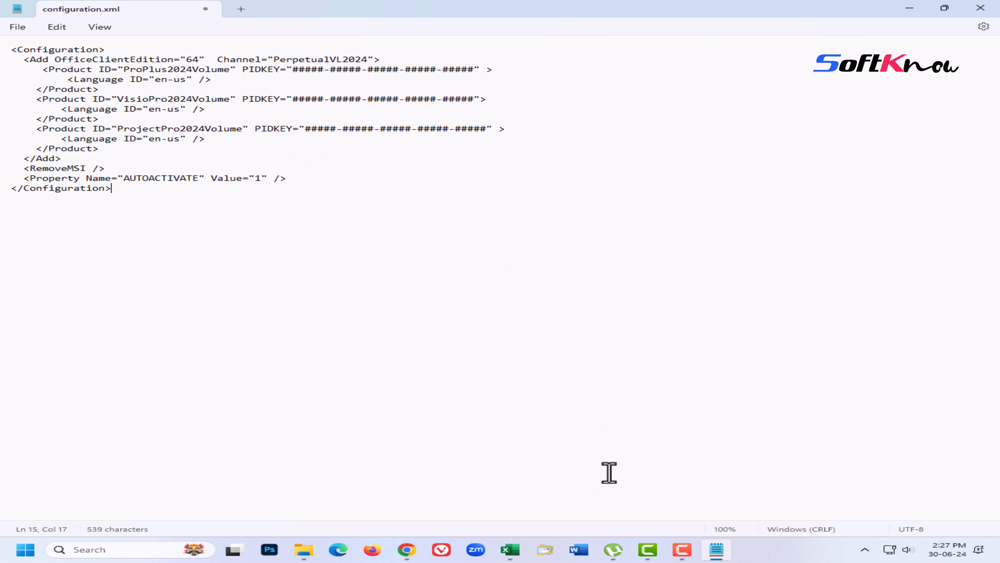
left_click(682, 552)
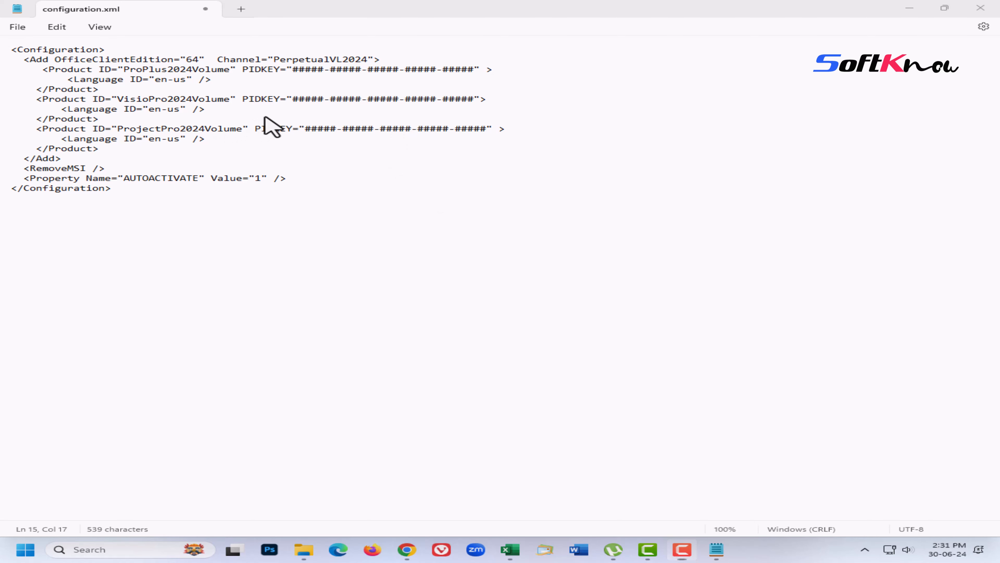
Delete the VisioPro2024Volume and ProjectPro2024Volume product blocks from configuration.xml, then save and close the file
left_click_drag(37, 99, 101, 149)
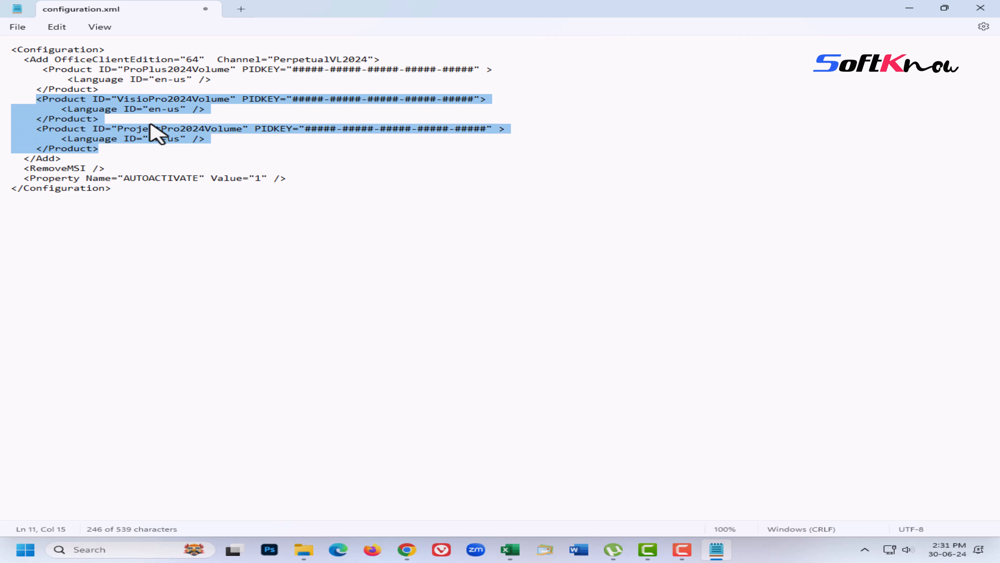
right_click(164, 127)
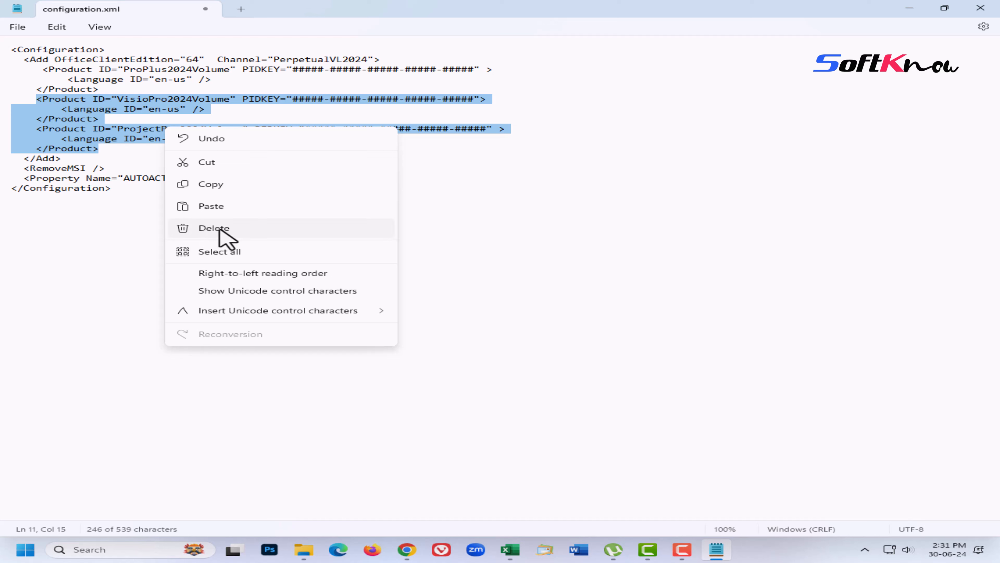
left_click(221, 229)
left_click(18, 26)
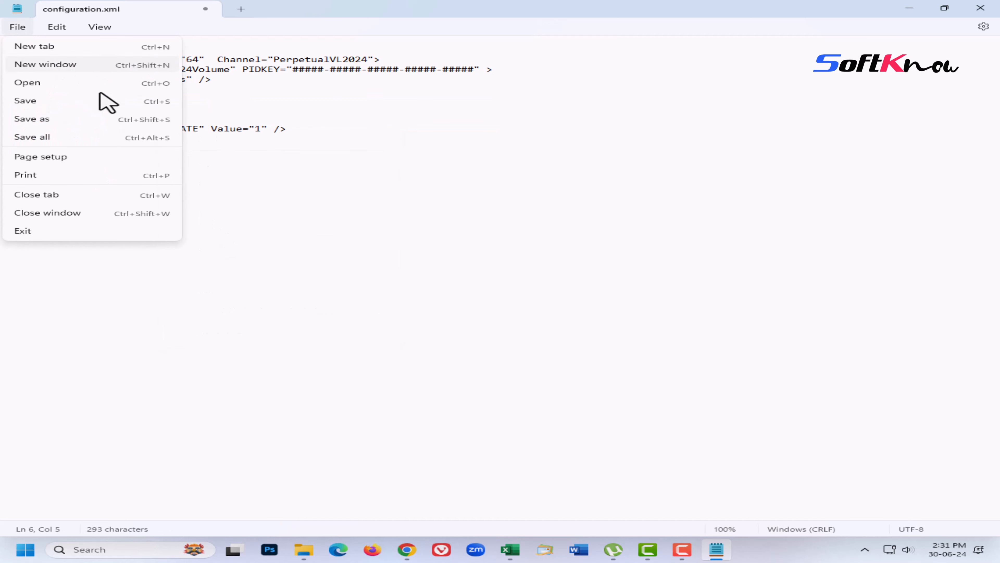
left_click(29, 103)
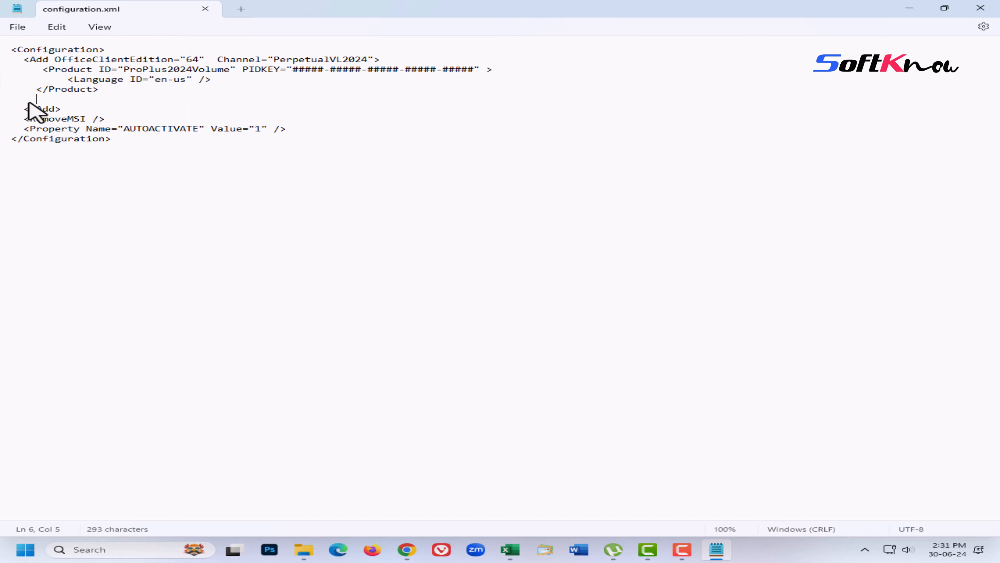
left_click(981, 7)
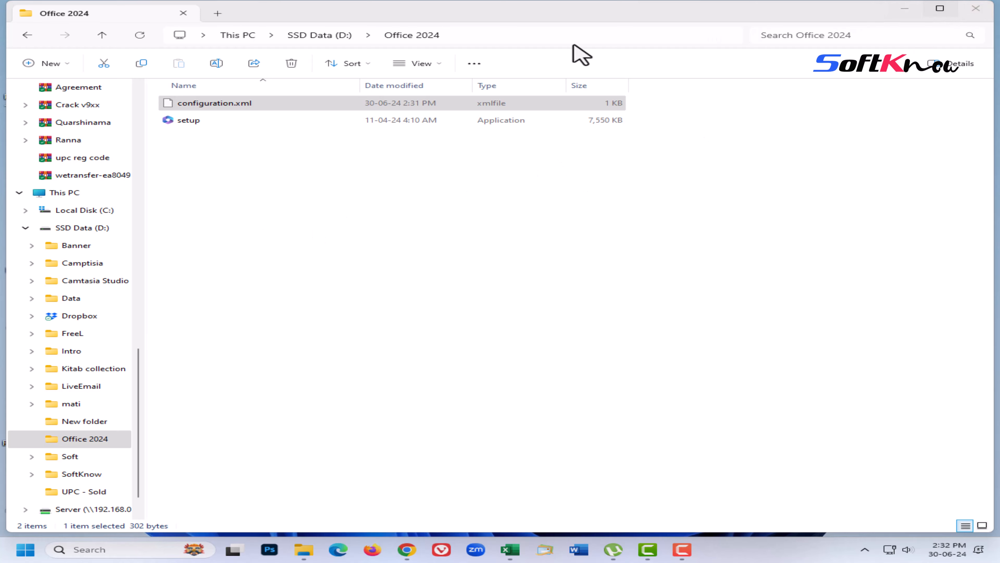
Copy the folder path D:\Office 2024 from File Explorer
left_click(588, 39)
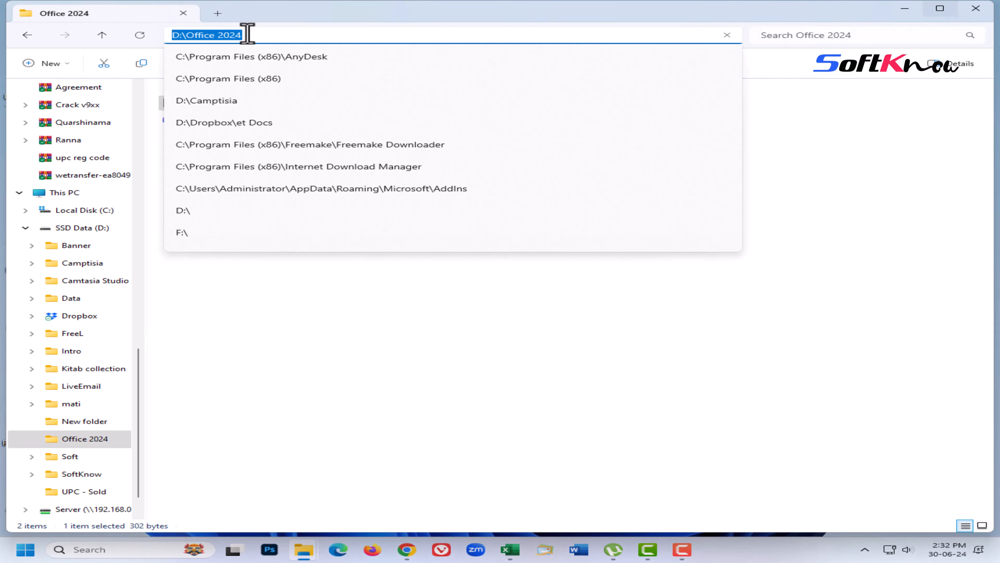
right_click(199, 36)
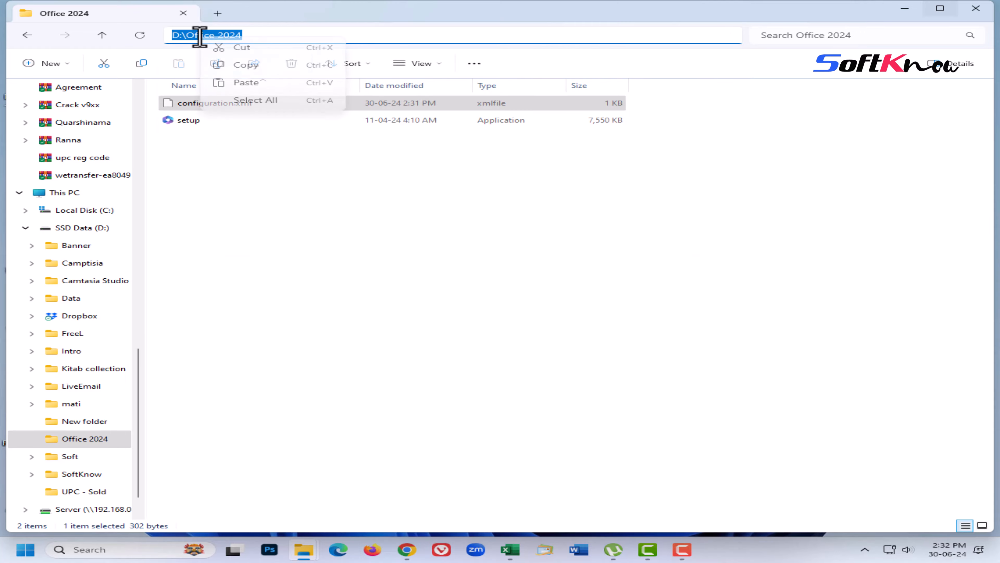
left_click(247, 66)
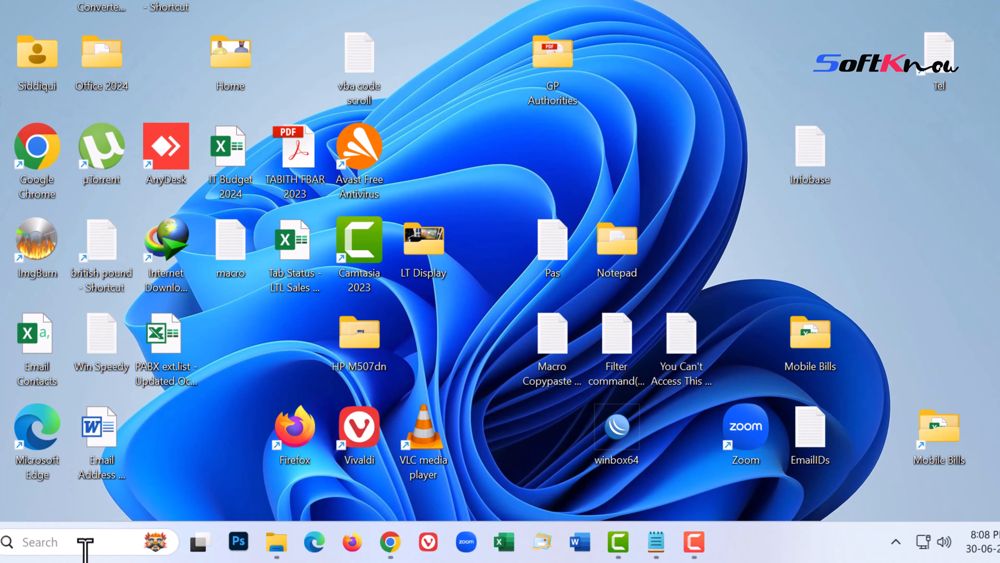
Run Command Prompt as administrator and change to the D:\Office 2024 folder with CD\, D: and CD Office 2024
left_click(84, 544)
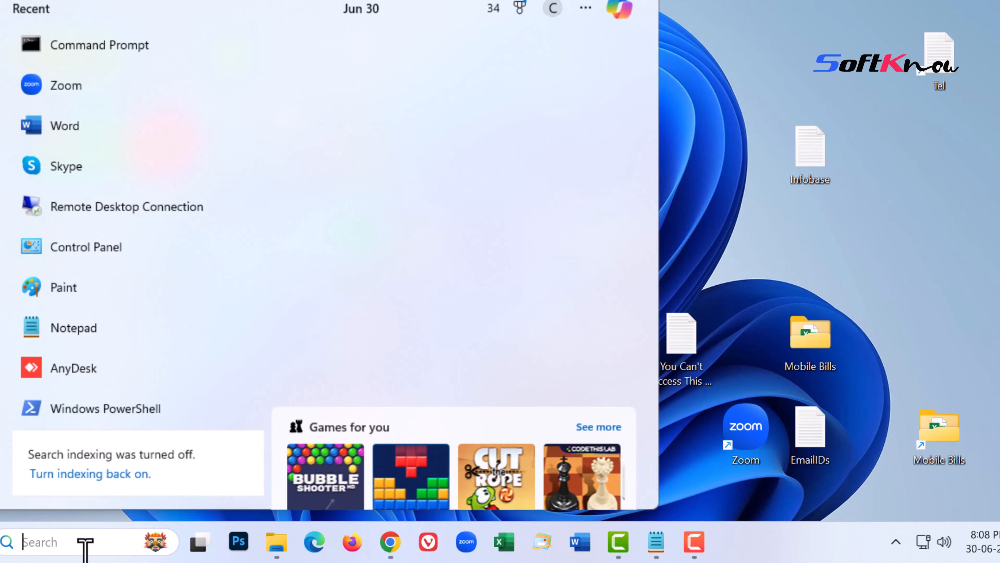
type("CMD")
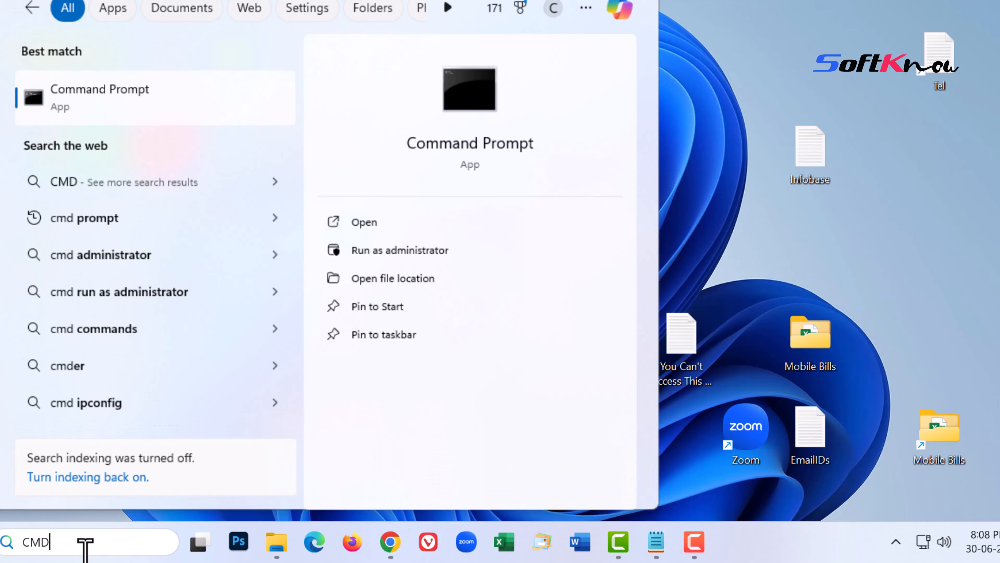
left_click(381, 254)
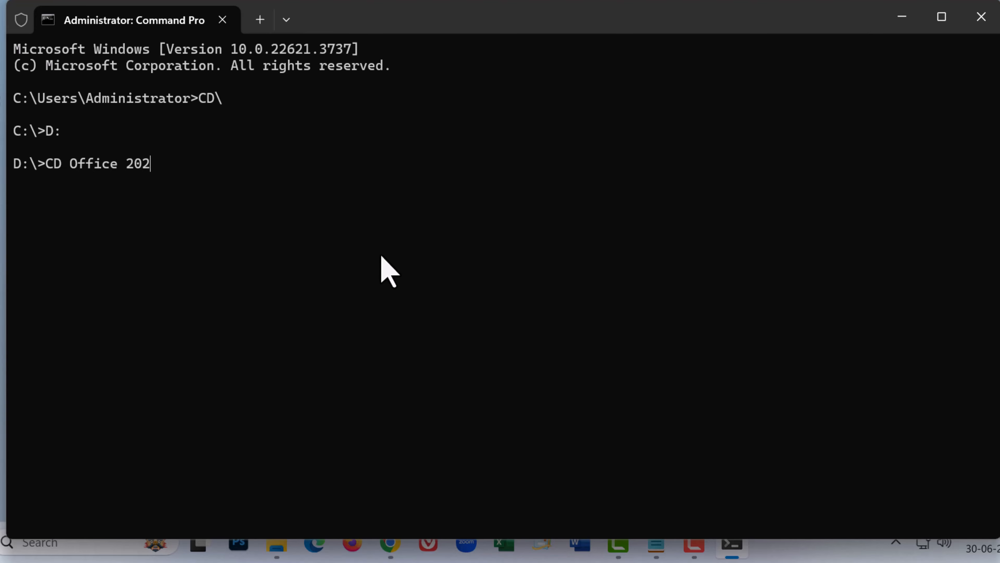
key("Return")
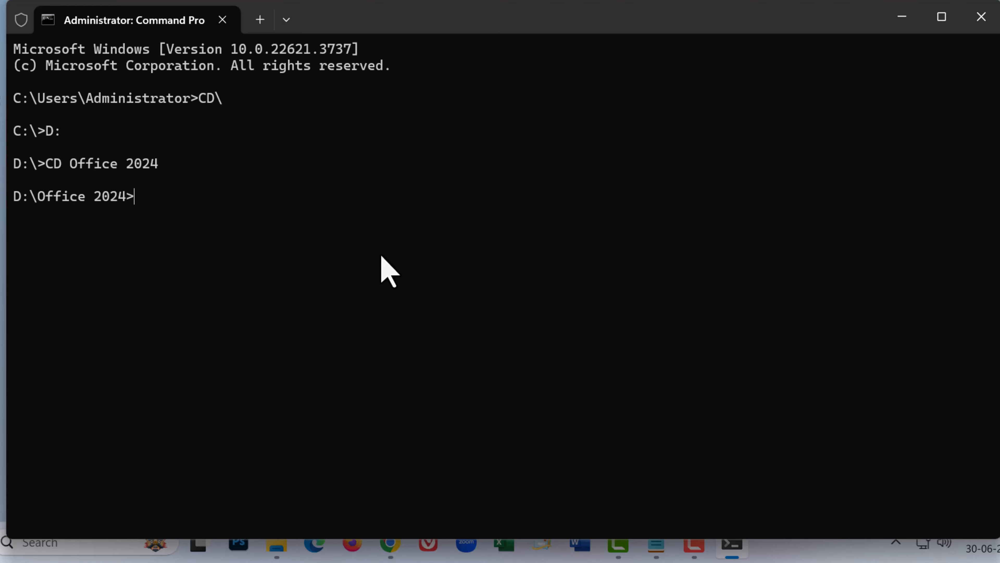
Run setup /download configuration.xml and setup /configure configuration.xml from the D:\Office 2024 prompt
key("ctrl+v")
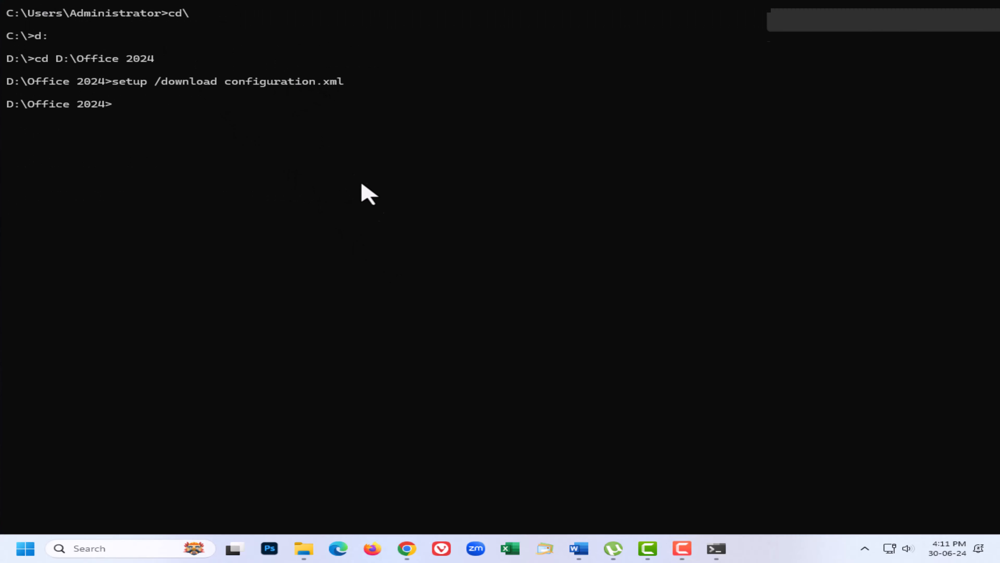
left_click(130, 112)
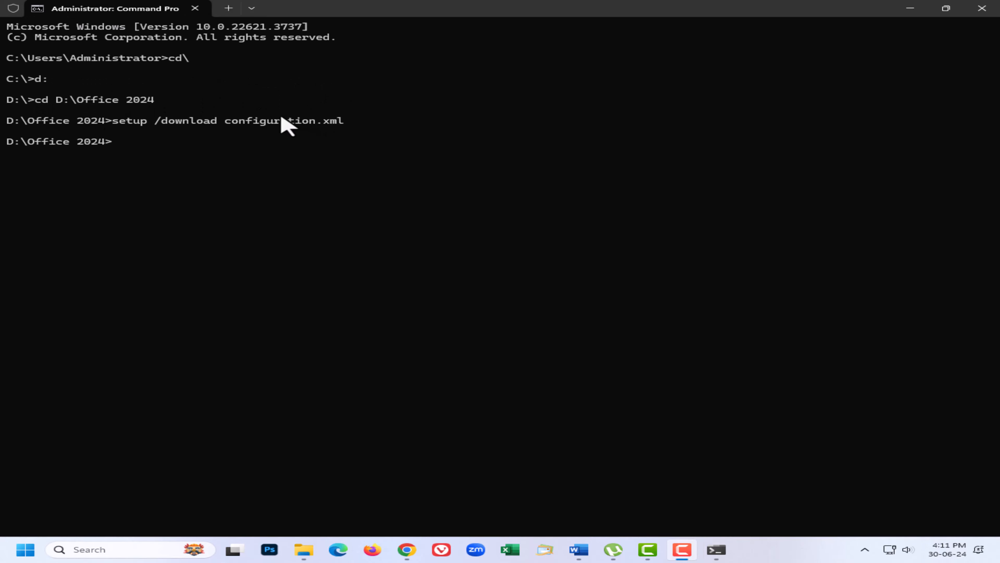
left_click(165, 143)
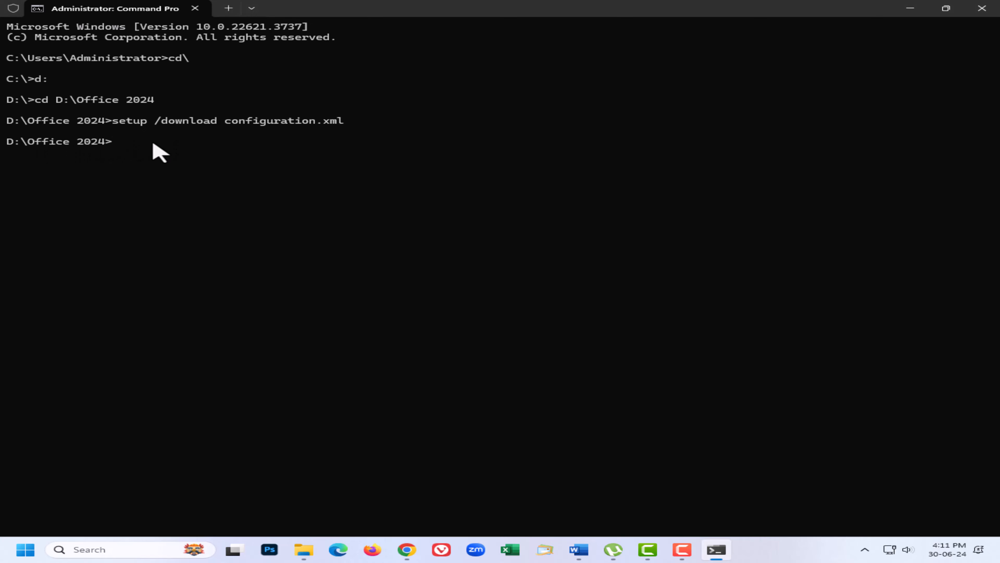
key("ctrl+v")
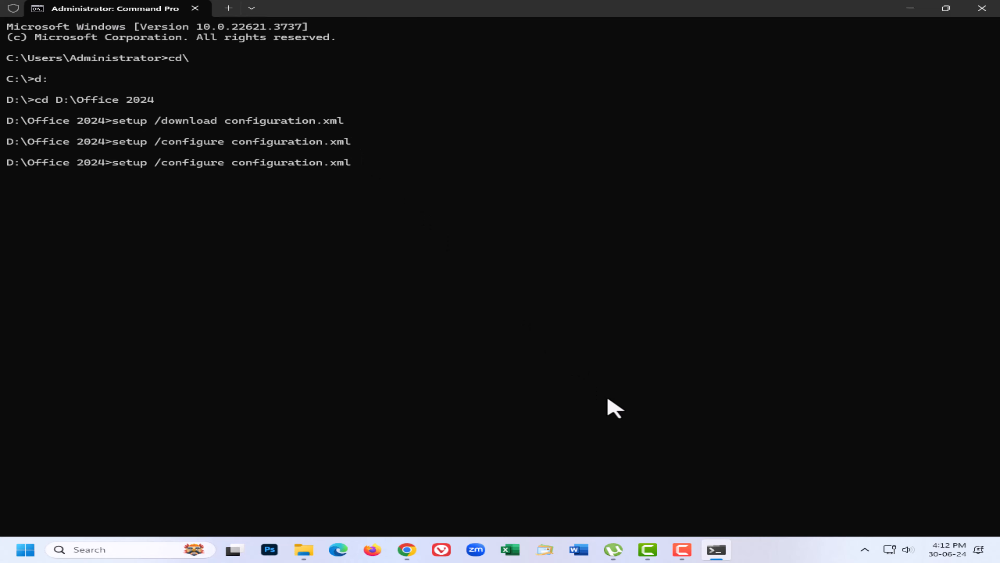
Execute setup /configure configuration.xml at the D:\Office 2024 prompt to install Office
key("Return")
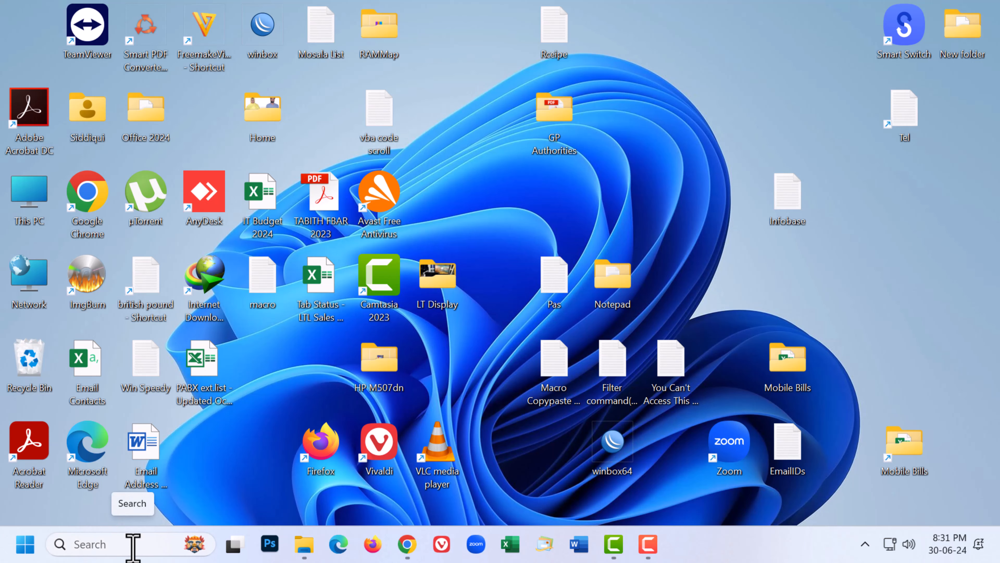
Open Control Panel through Windows search for "con" and set its view to Category
left_click(134, 546)
type("con")
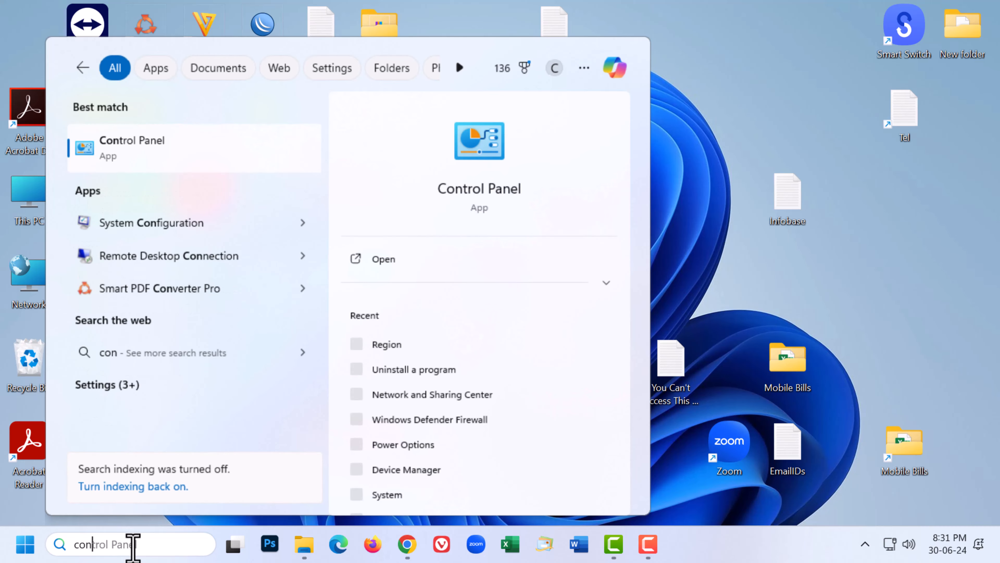
left_click(488, 194)
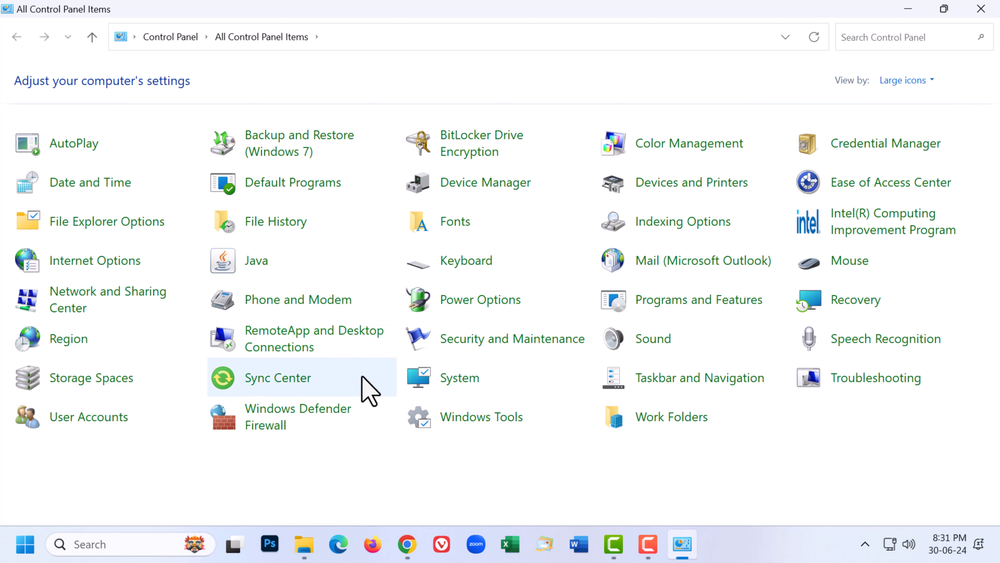
left_click(929, 84)
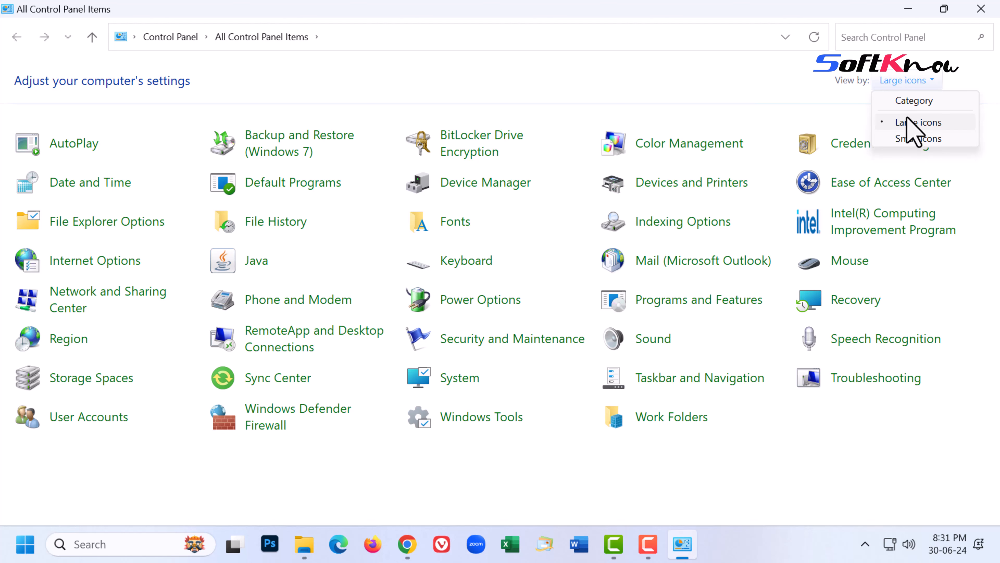
left_click(906, 102)
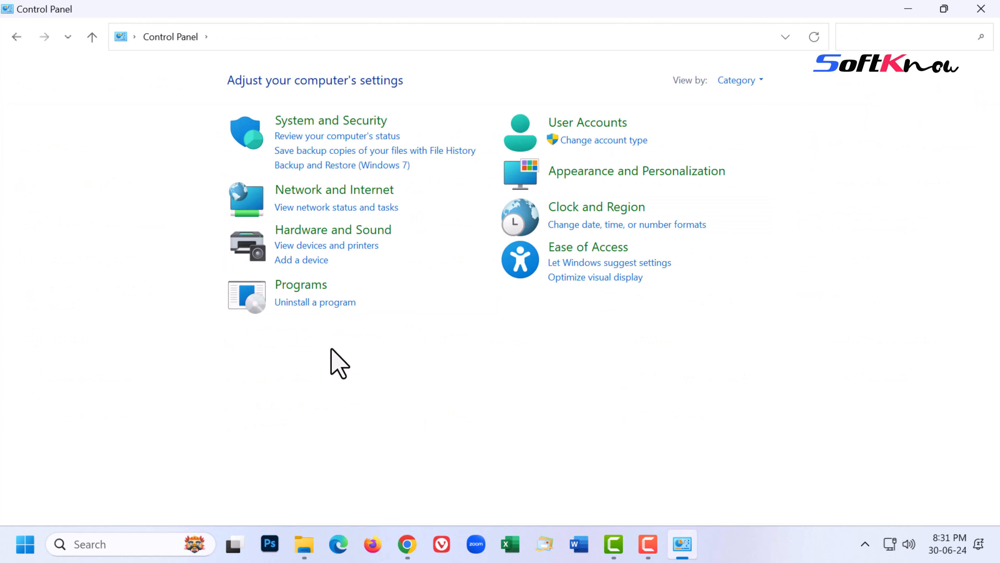
Open the list of installed programs and start uninstalling Microsoft Office LTSC Professional Plus 2024 - en-us
left_click(307, 303)
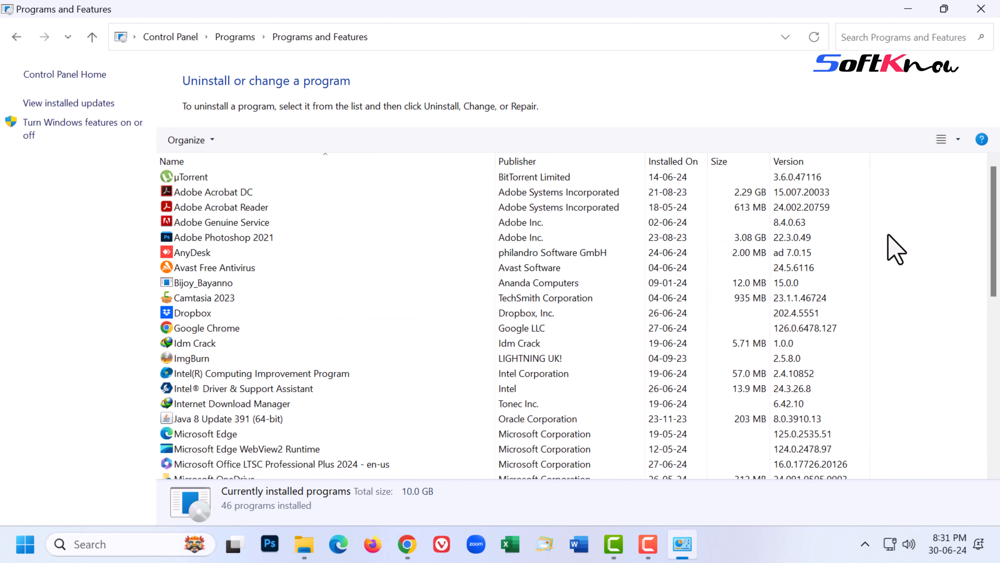
left_click_drag(996, 247, 994, 280)
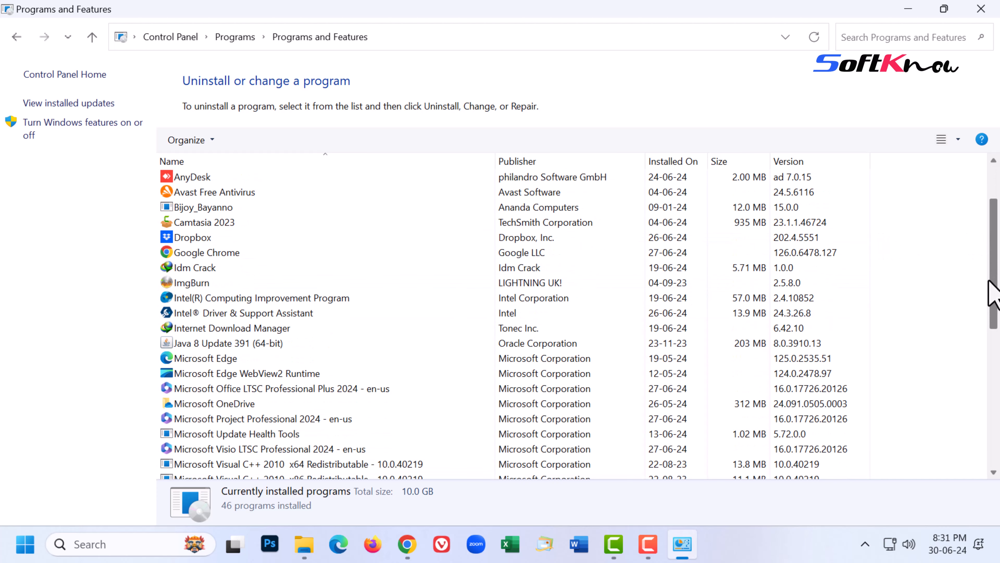
left_click(358, 390)
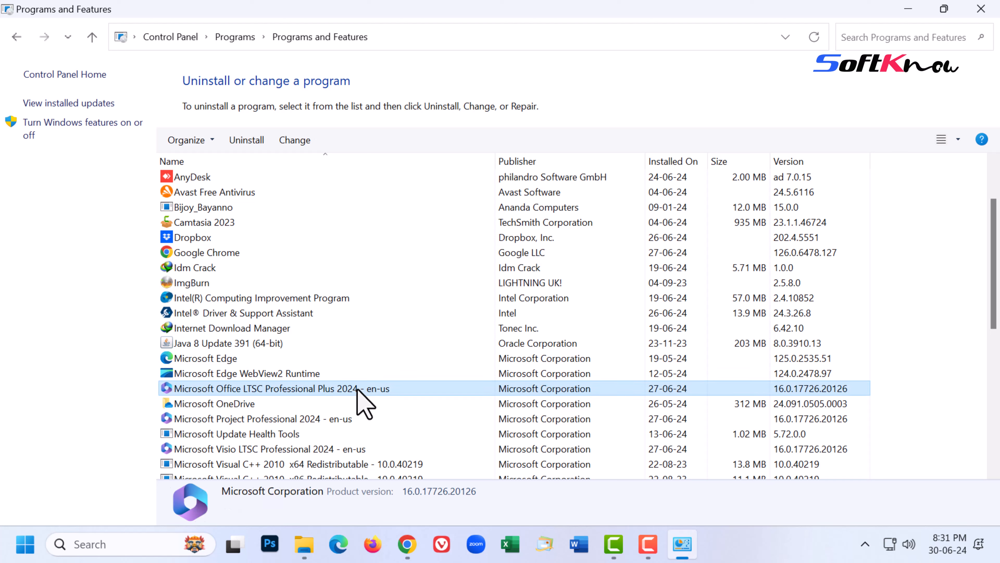
left_click(254, 142)
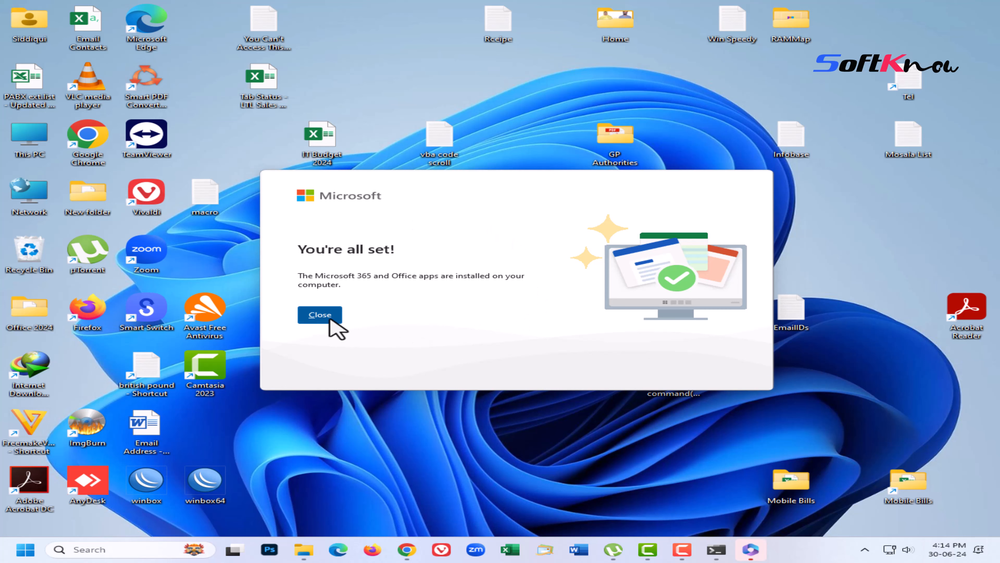
Close the finished Office installer and open the account and product information in Word
left_click(320, 315)
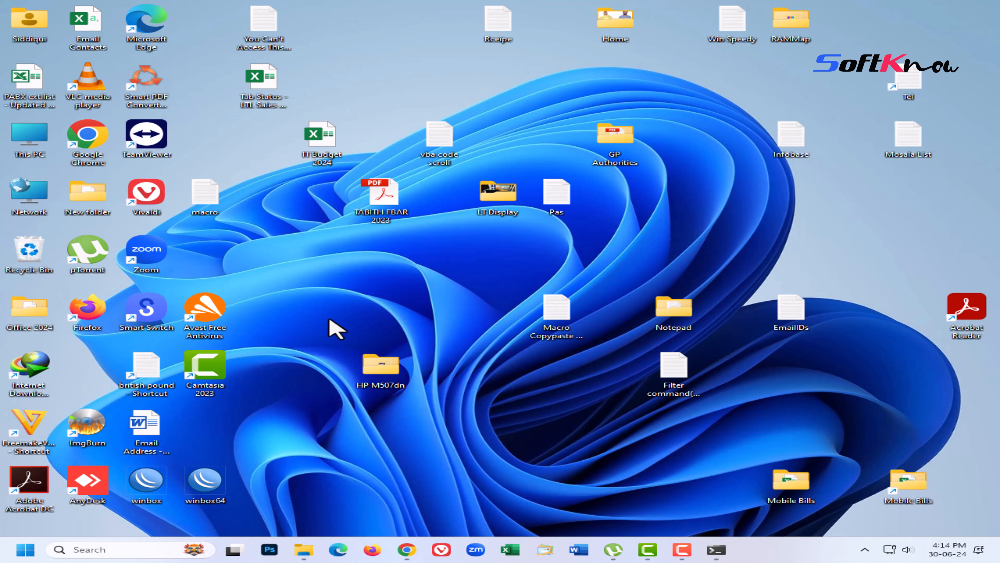
left_click(139, 550)
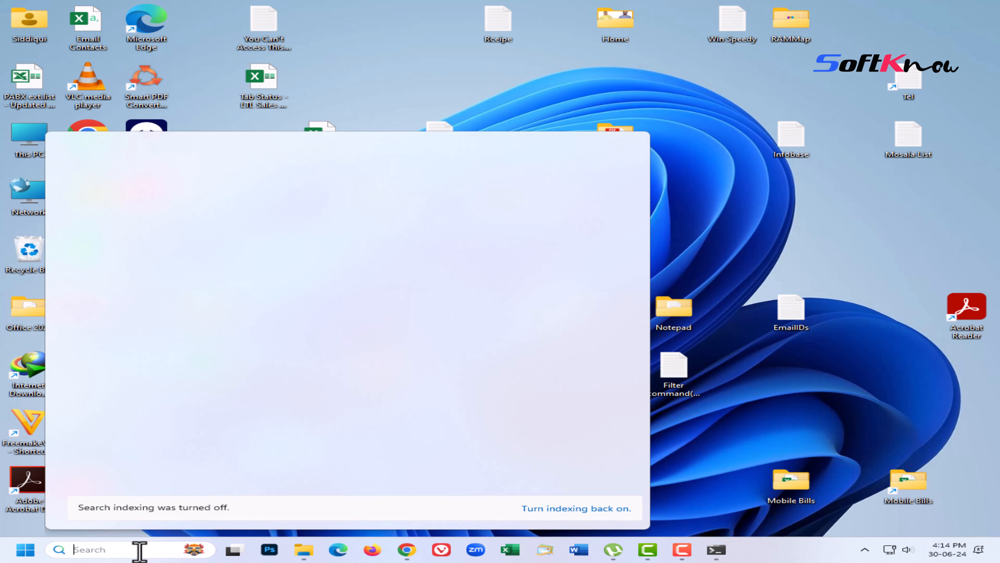
type("word")
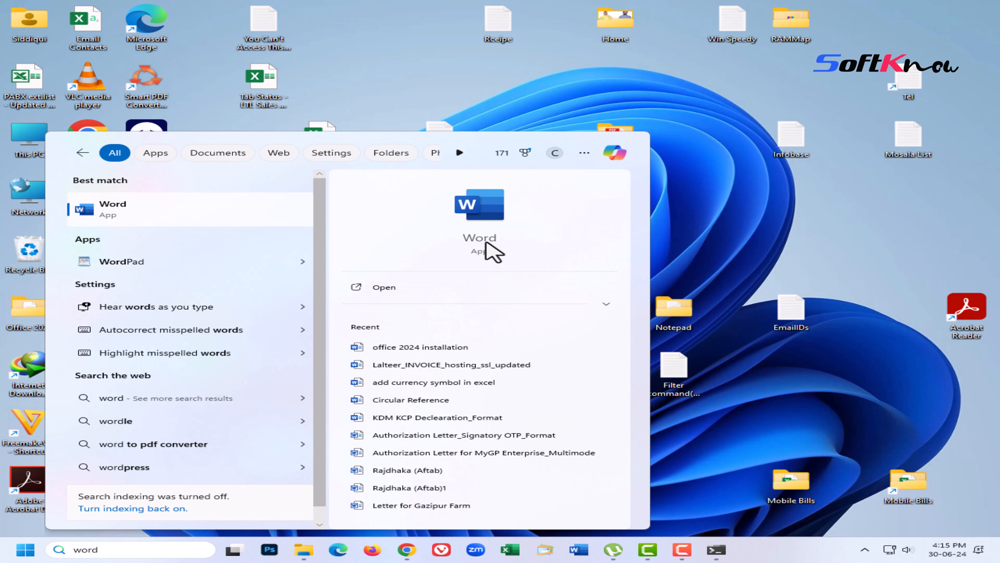
left_click(429, 286)
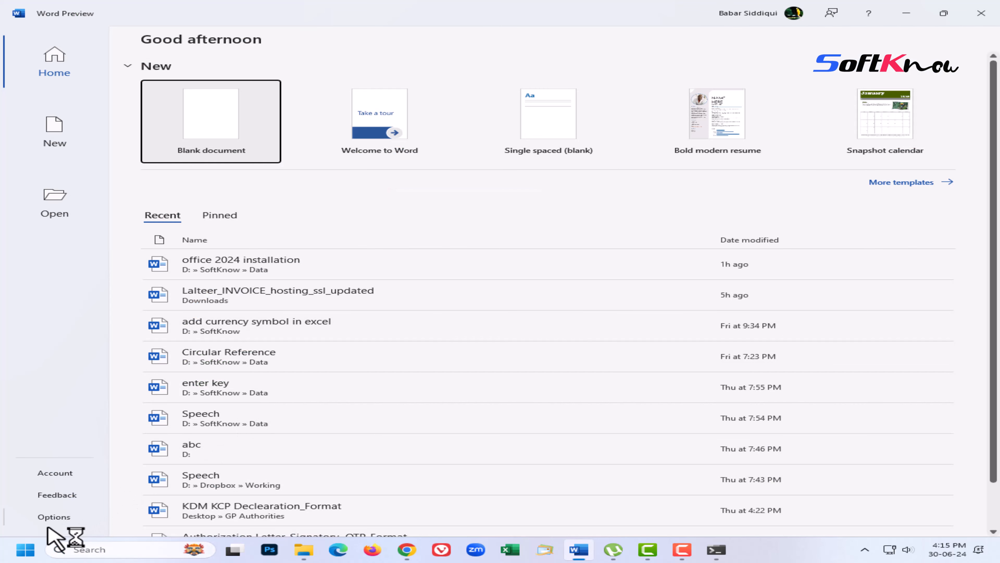
left_click(55, 475)
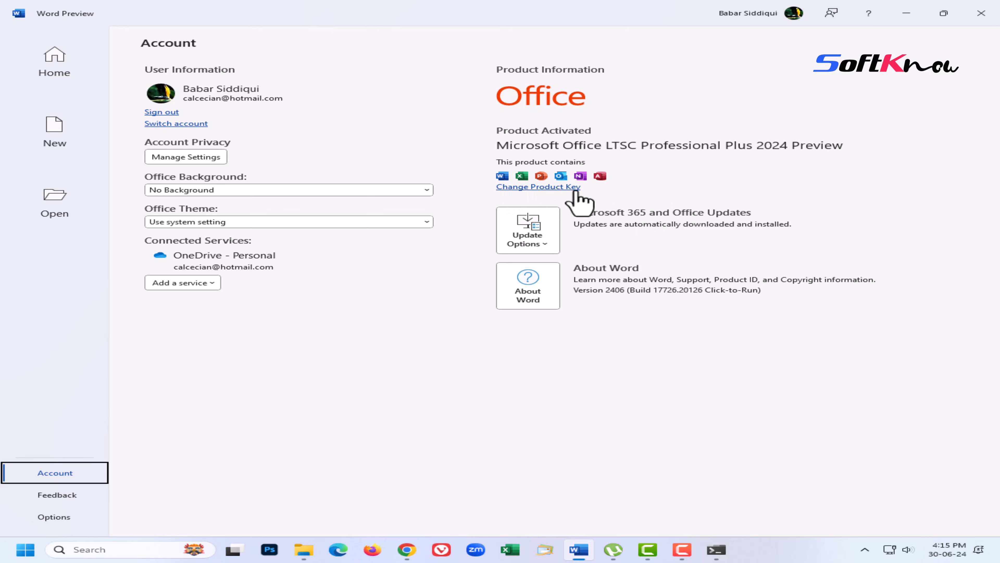
Open the product key change dialog for Office and try to paste into its product key field
left_click(562, 189)
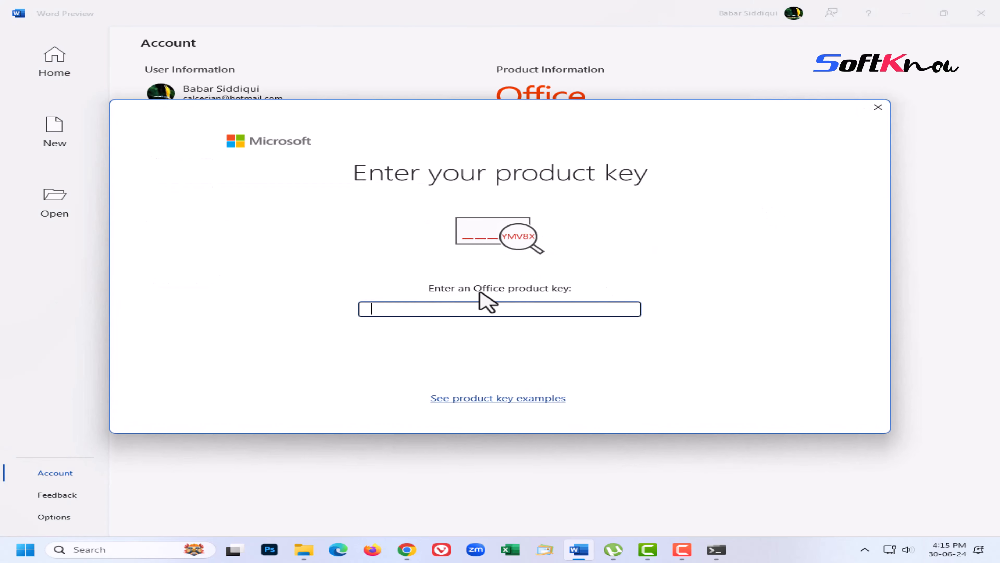
left_click(425, 312)
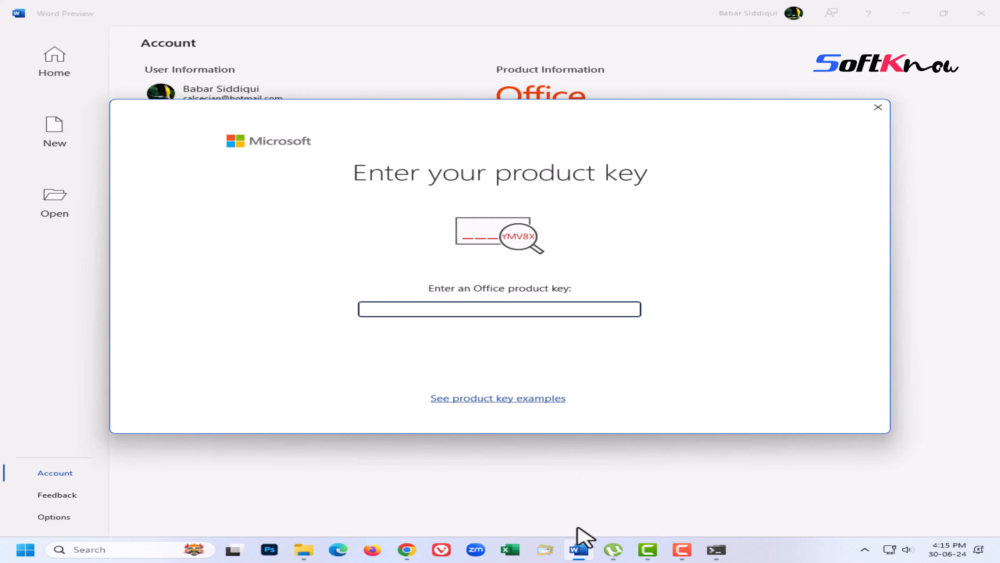
key("ctrl+v")
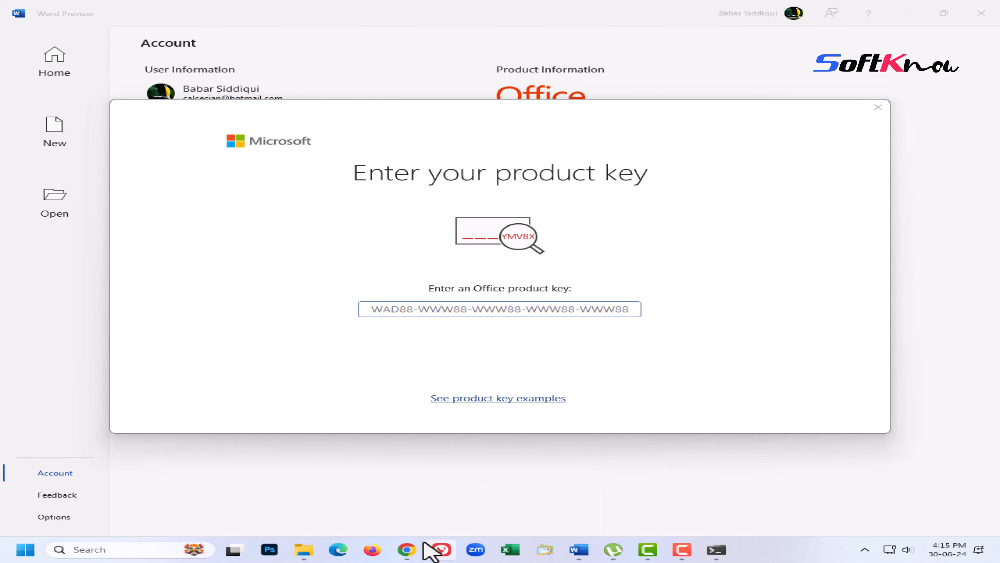
Switch to Chrome and copy the Office LTSC 2024 KMS product key from the Install Office LTSC preview page
left_click(408, 551)
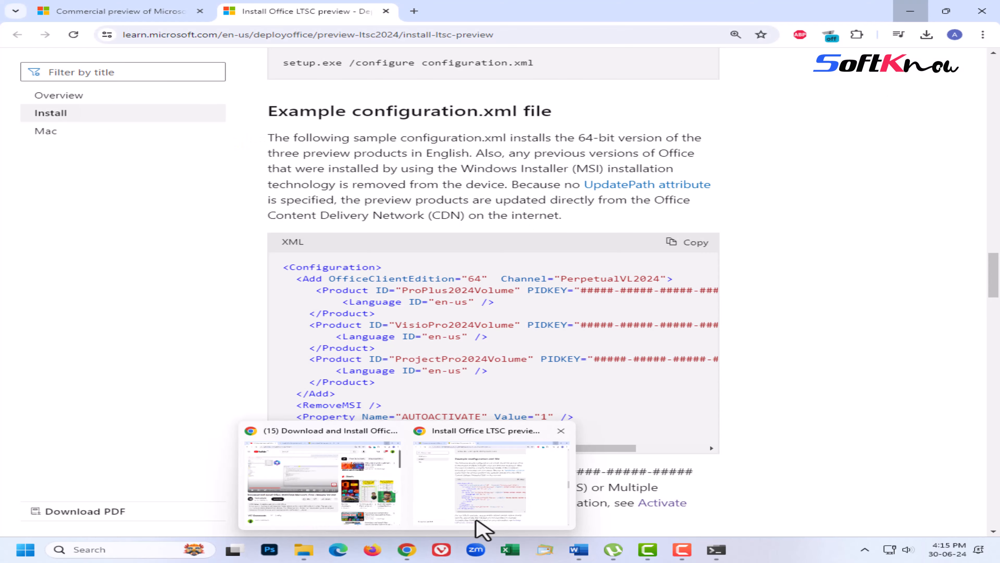
left_click(476, 523)
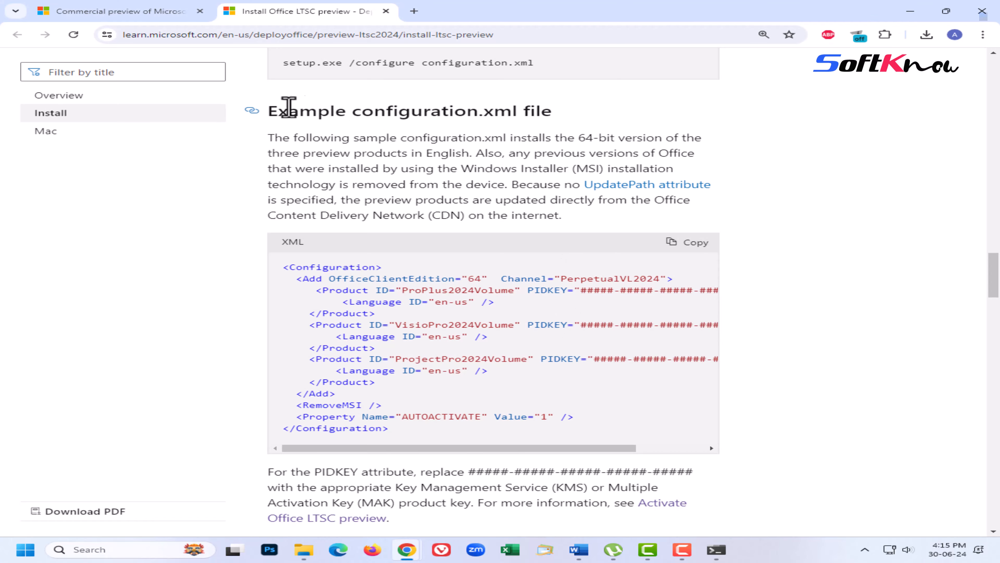
left_click_drag(291, 111, 552, 114)
scroll(569, 213, "down", 3)
scroll(574, 221, "down", 10)
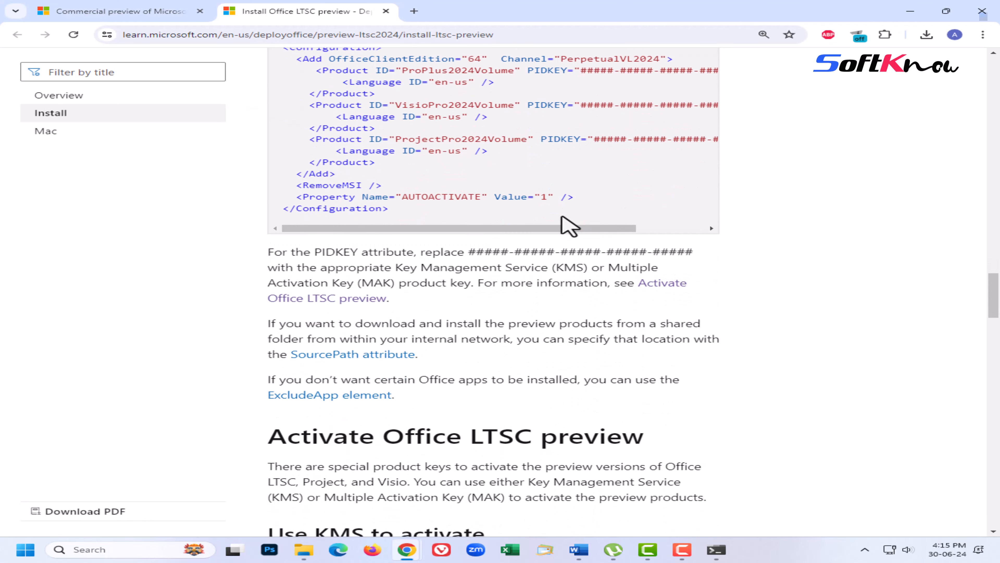
scroll(555, 242, "down", 7)
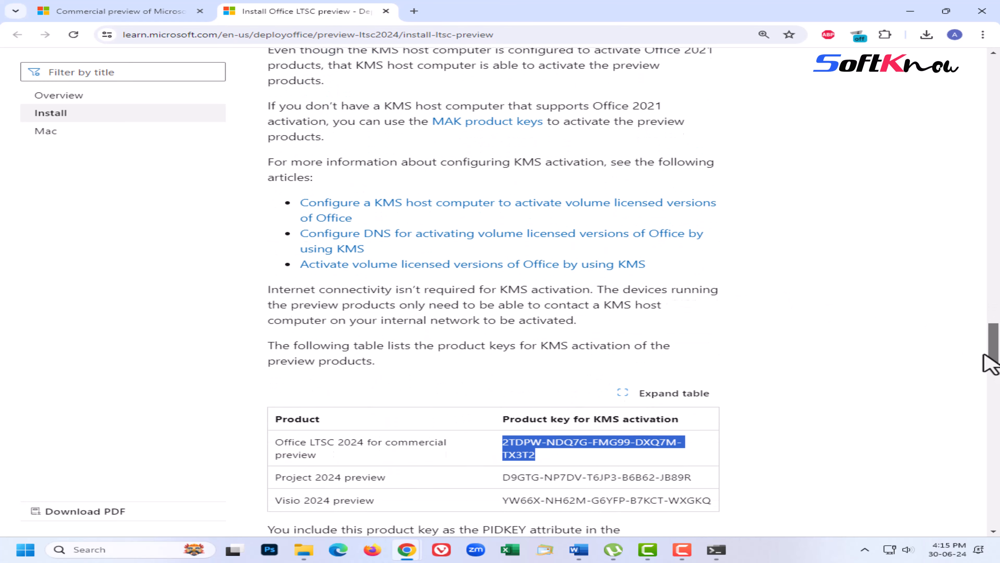
scroll(612, 450, "down", 1)
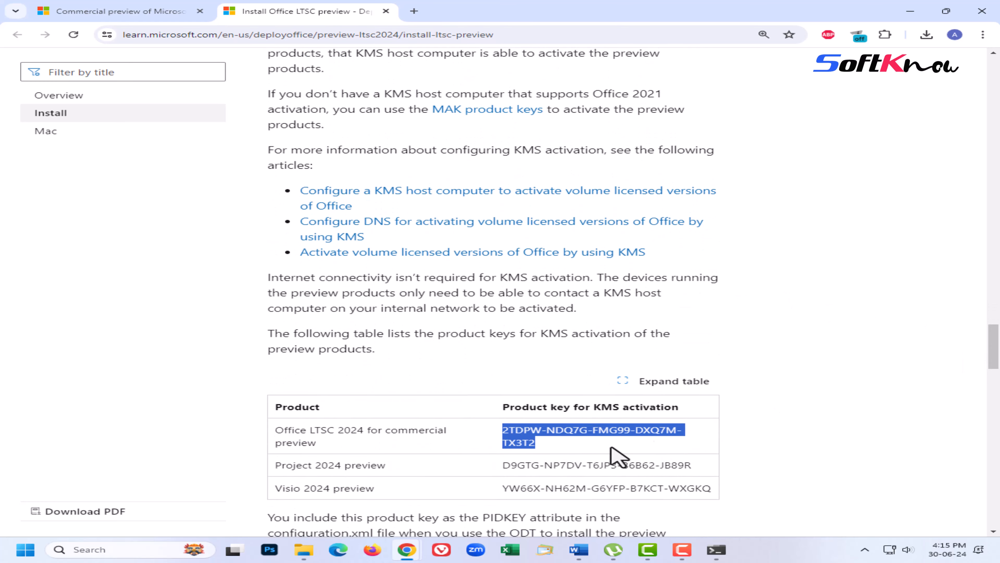
right_click(527, 433)
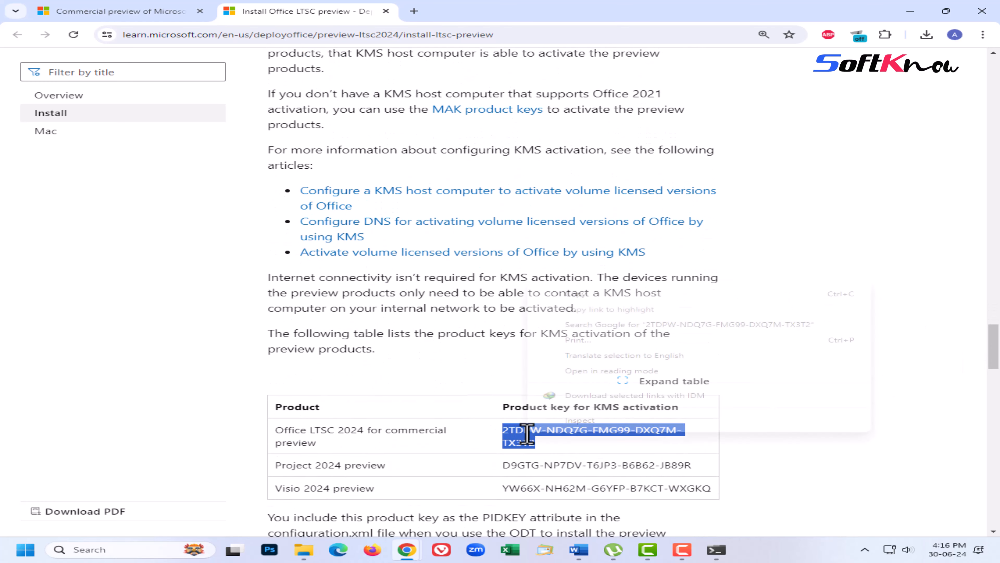
left_click(577, 294)
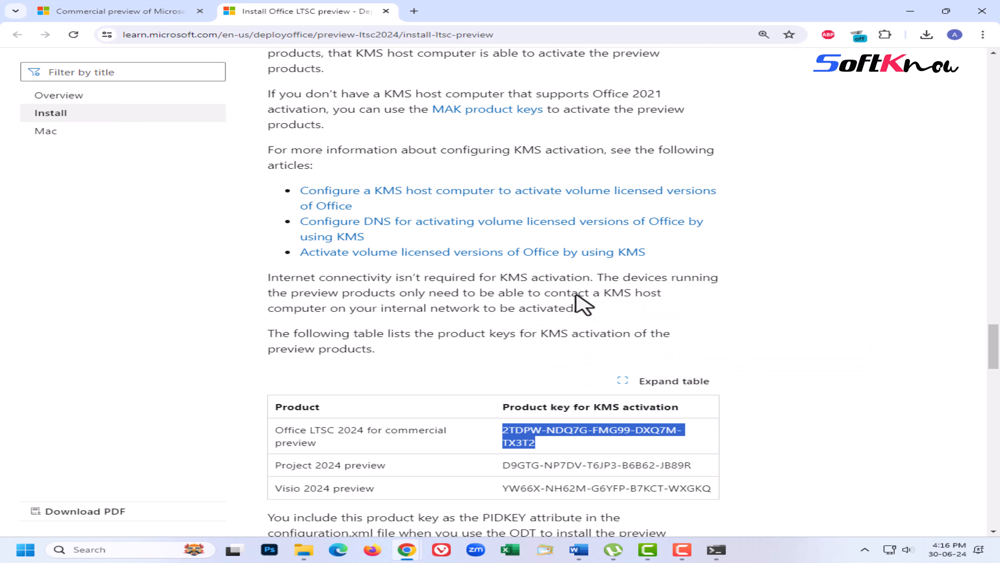
Return to Word, paste the product key into the Office product key field, and close the dialog without activating
key("alt+Tab")
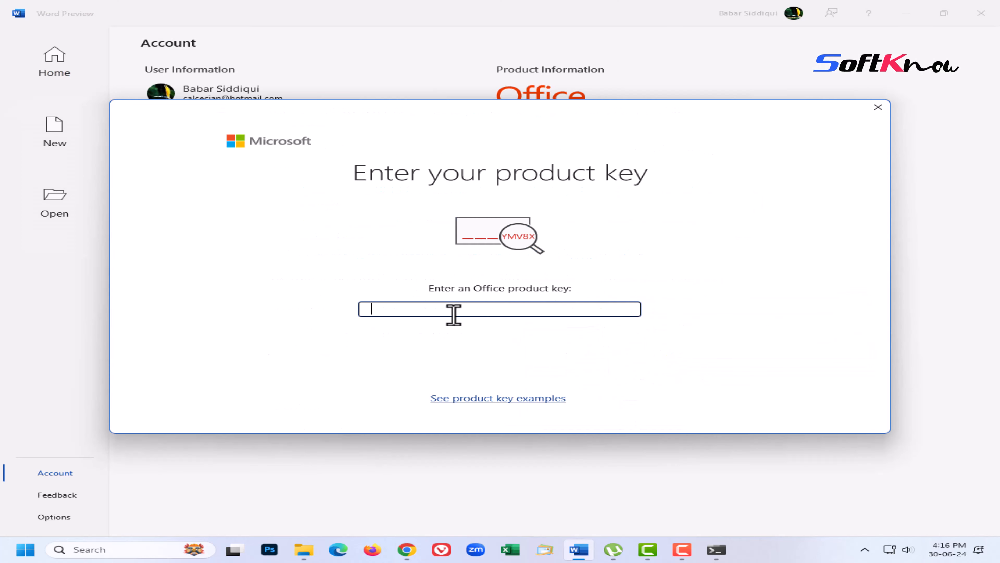
right_click(454, 313)
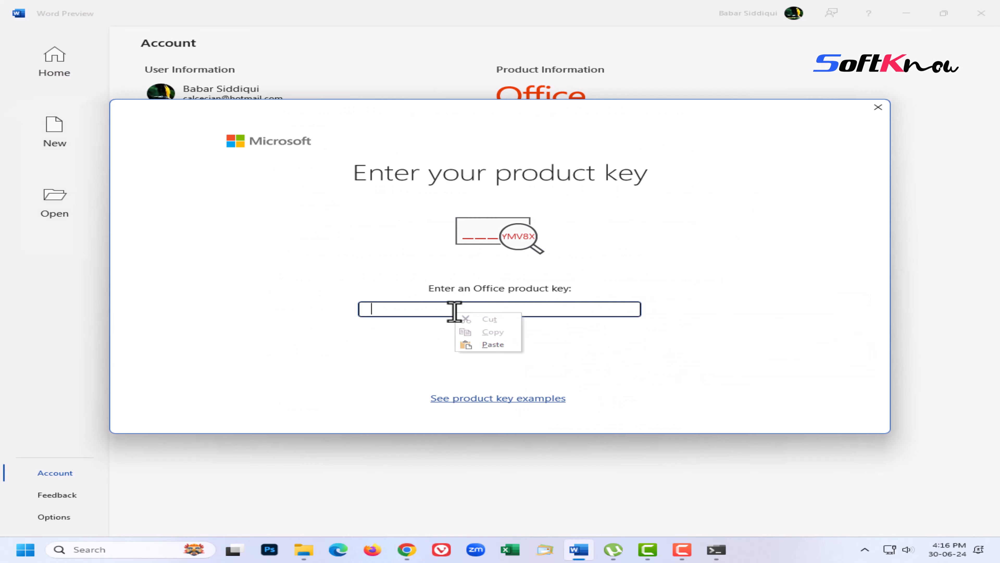
left_click(491, 346)
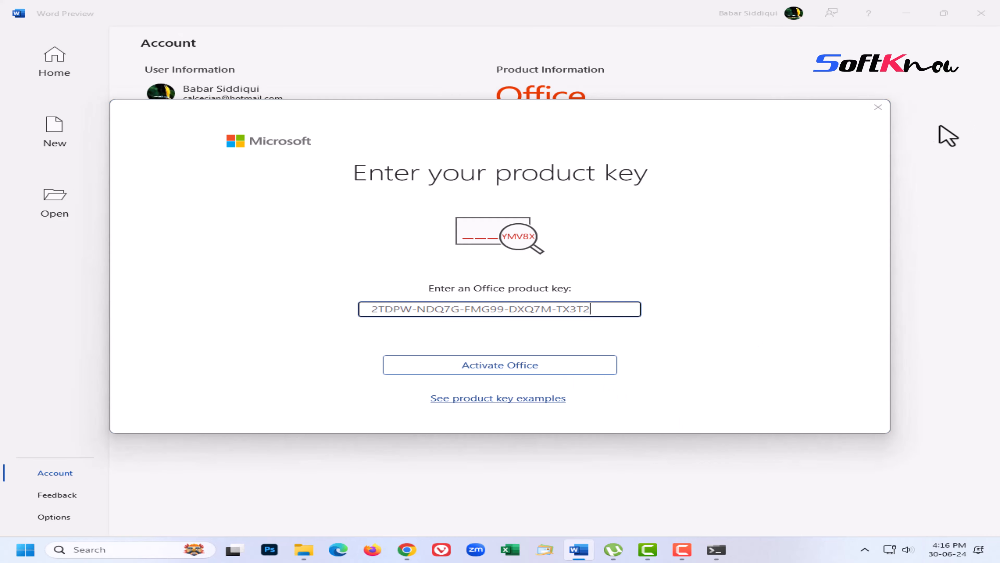
left_click(877, 107)
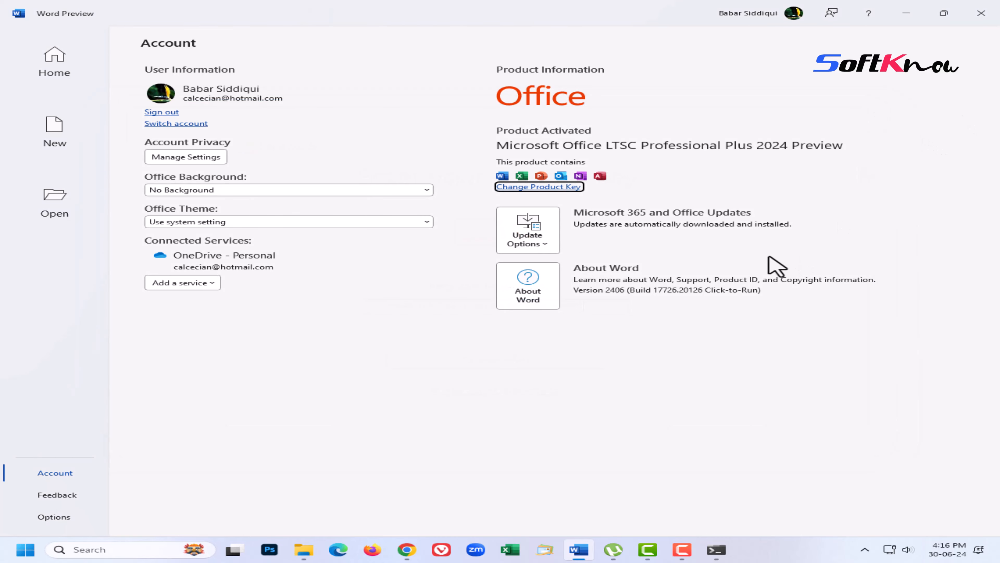
Enter the test text Foadfh in a blank Word document and close the document
key("Tab")
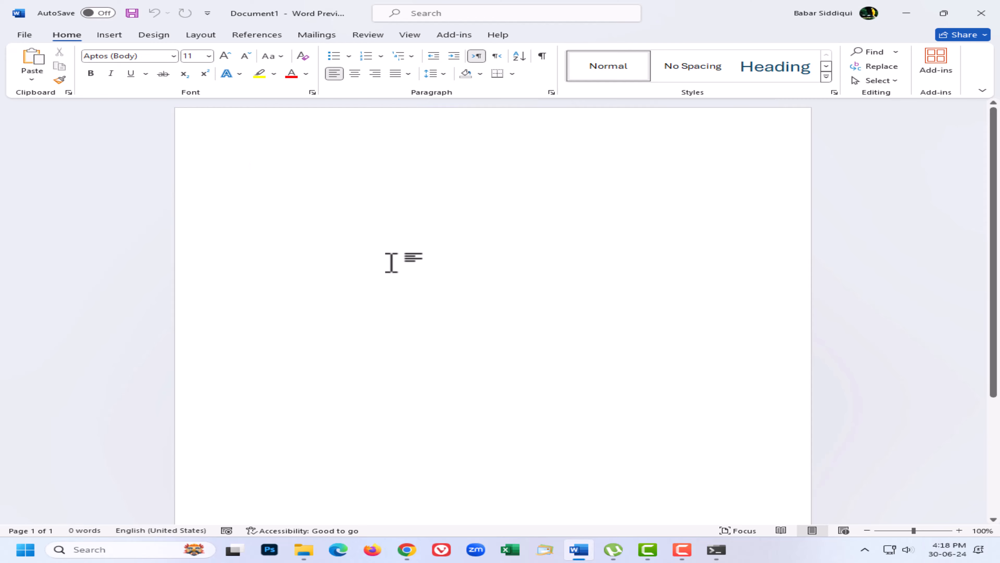
type("Foadfh")
key("Return")
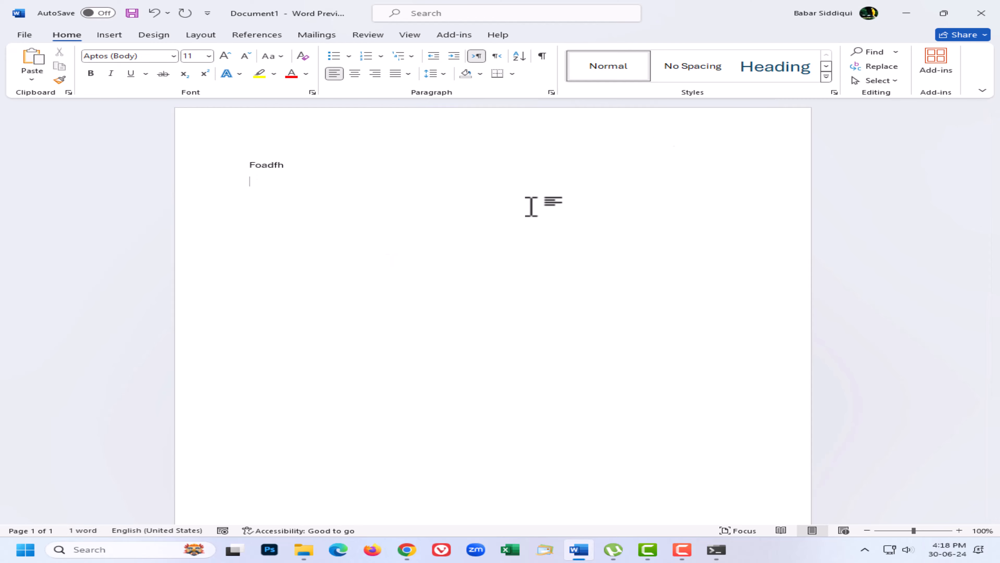
left_click(980, 16)
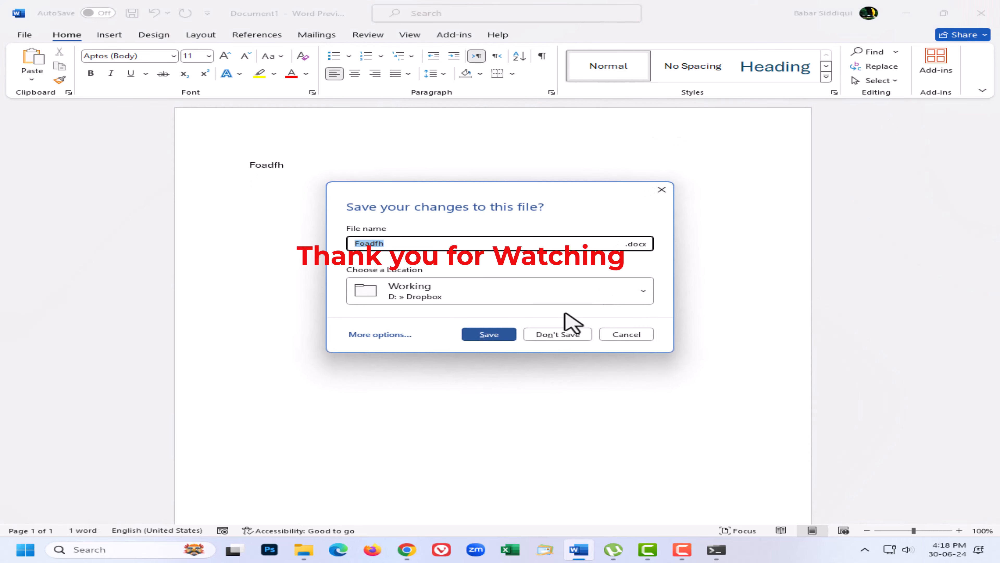